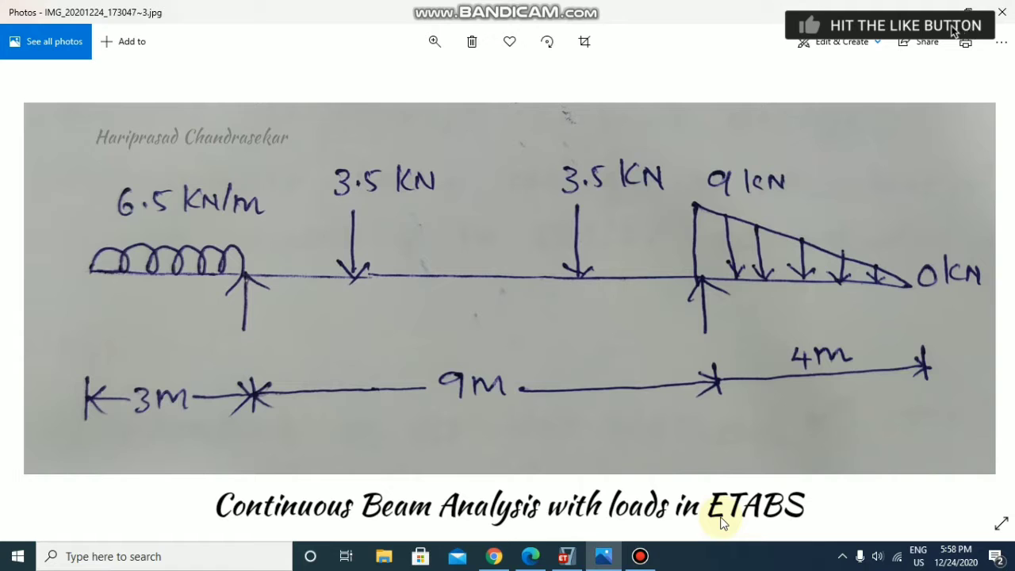
Step: Switch to ETABS and start a new model with built-in settings: Metric SI, Indian sections, IS 800:2007 and IS 456:2000
click(575, 551)
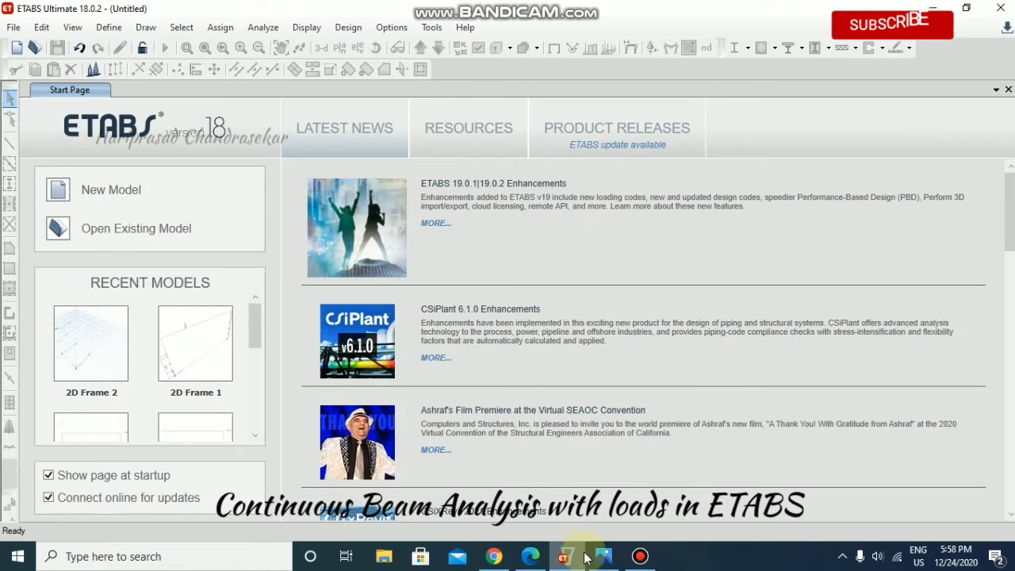
click(114, 192)
click(399, 242)
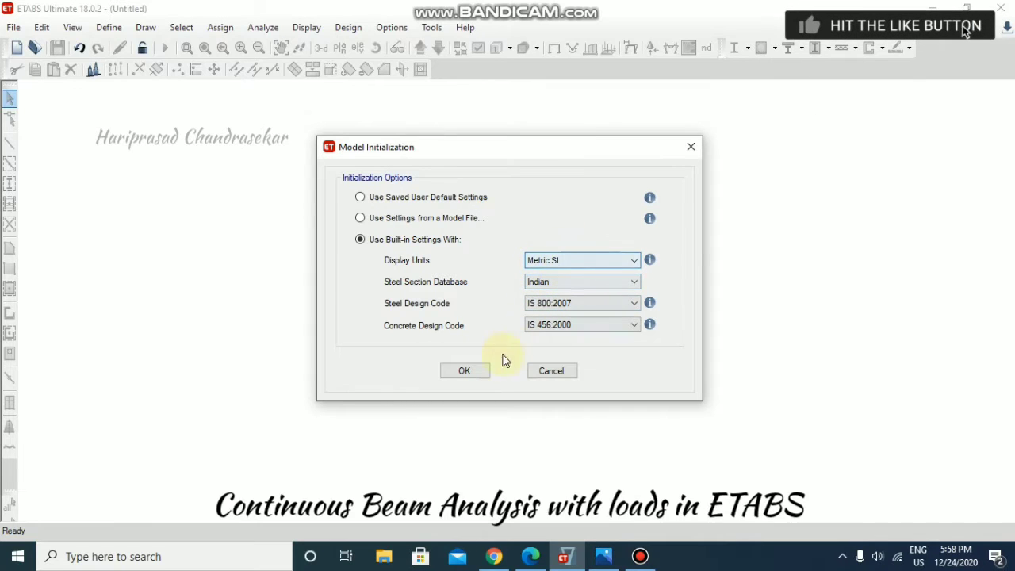
click(473, 372)
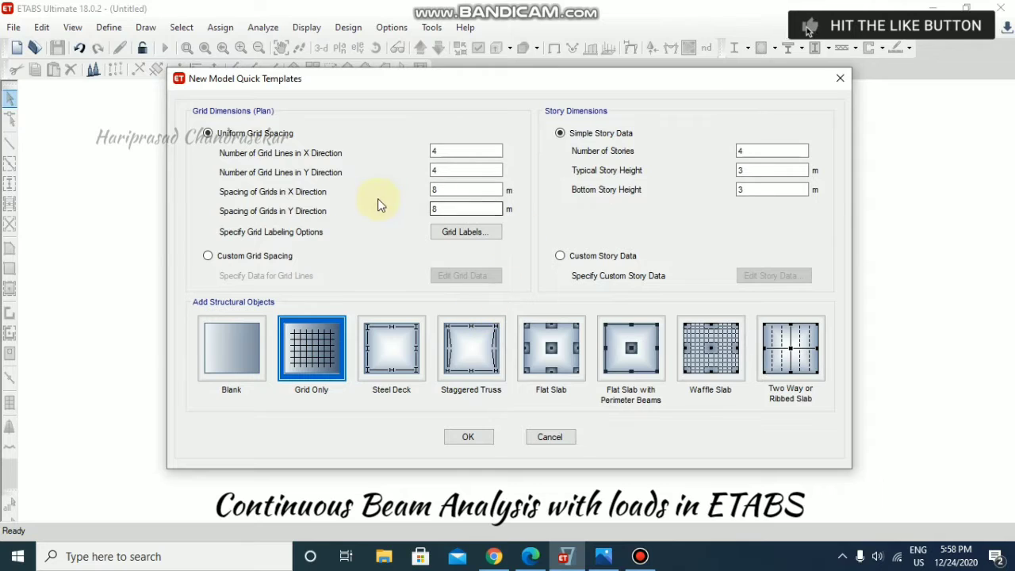
Step: Set the new model to 4 grid lines in X, 1 grid line in Y and 1 story
click(448, 153)
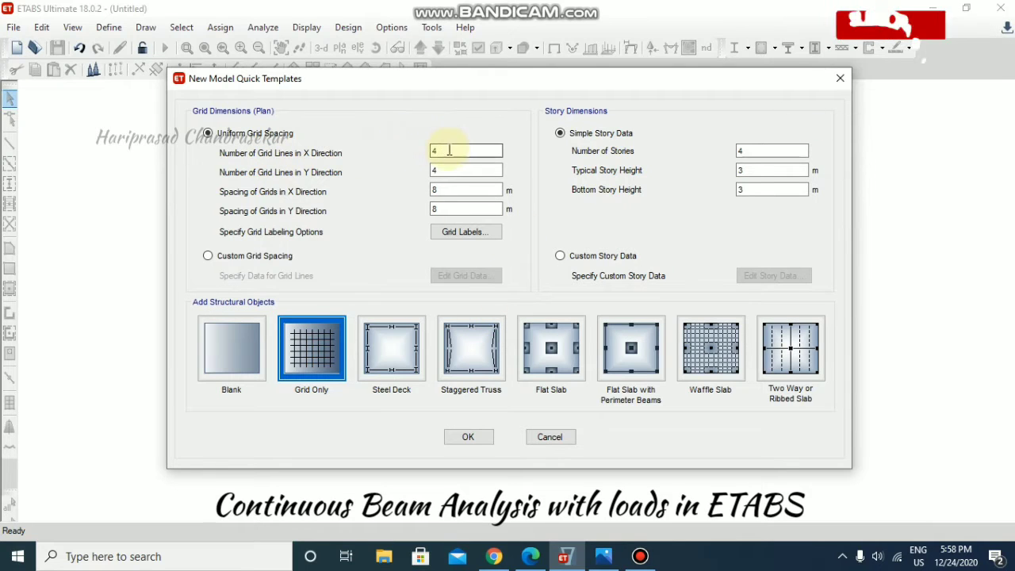
double_click(448, 153)
double_click(460, 172)
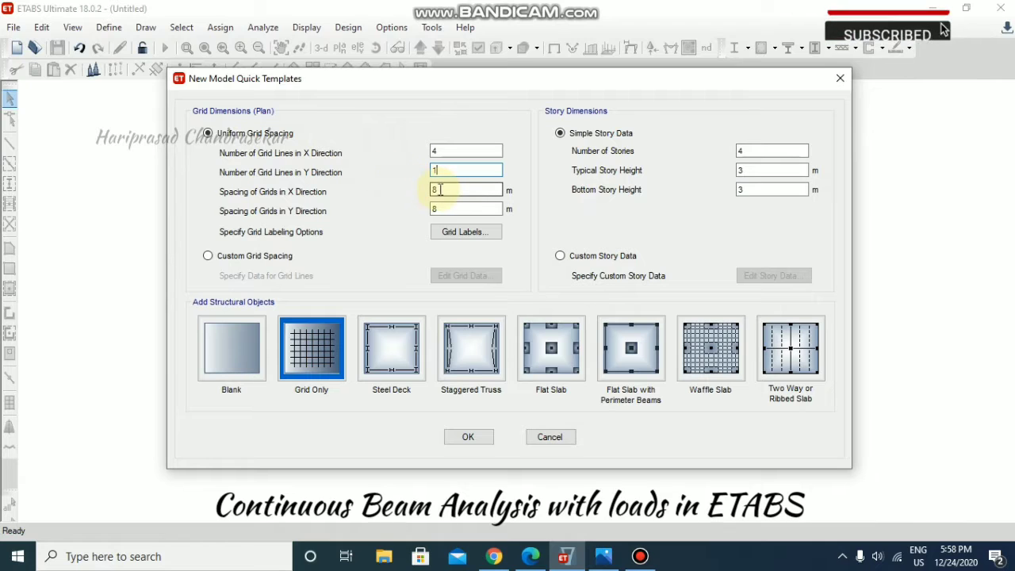
click(766, 151)
double_click(739, 152)
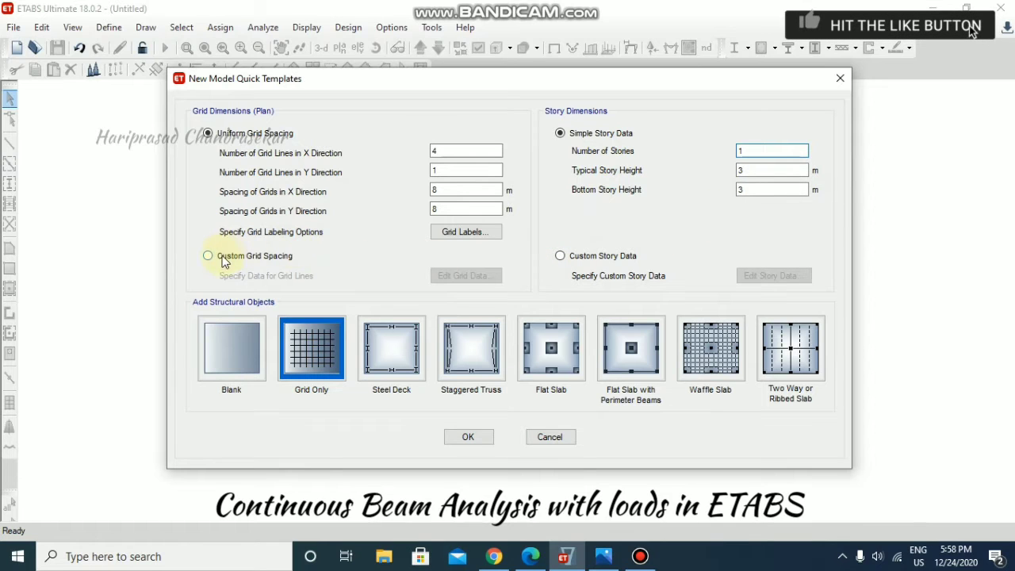
Step: Switch to custom grid spacing and set grid line B's X ordinate to 3 m, consulting the beam sketch for spans
click(213, 256)
click(460, 275)
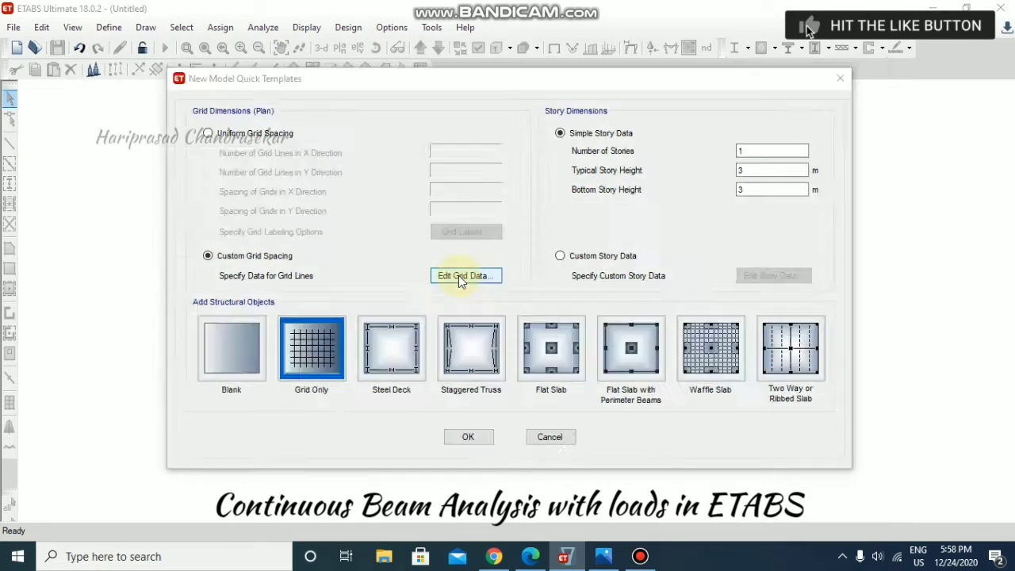
click(603, 555)
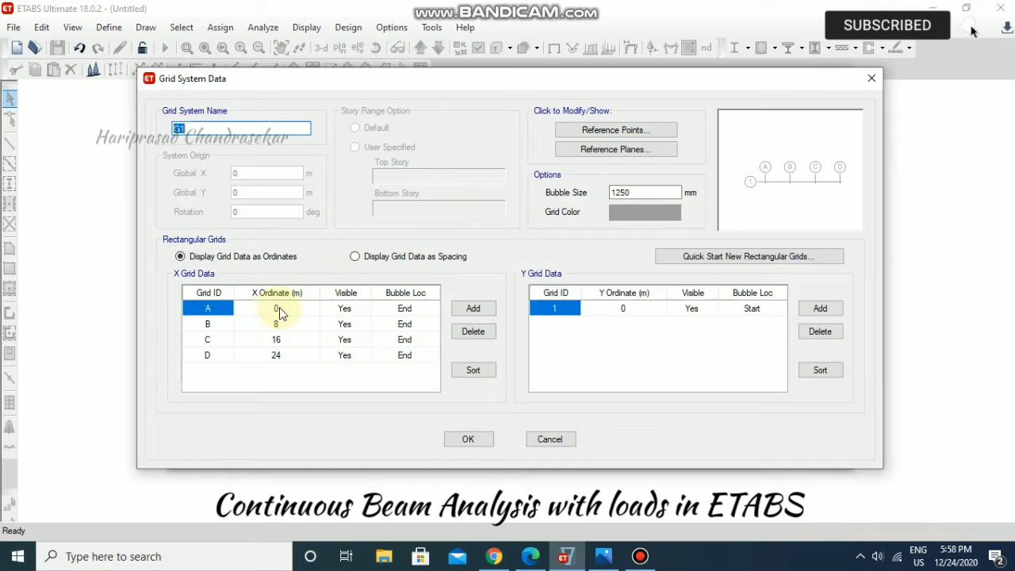
click(279, 311)
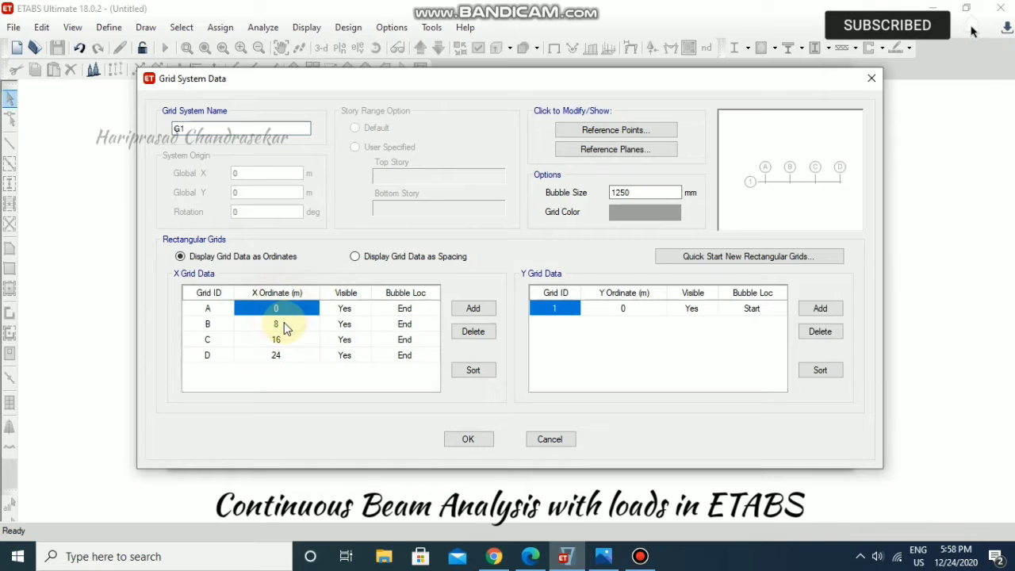
click(286, 325)
text(3)
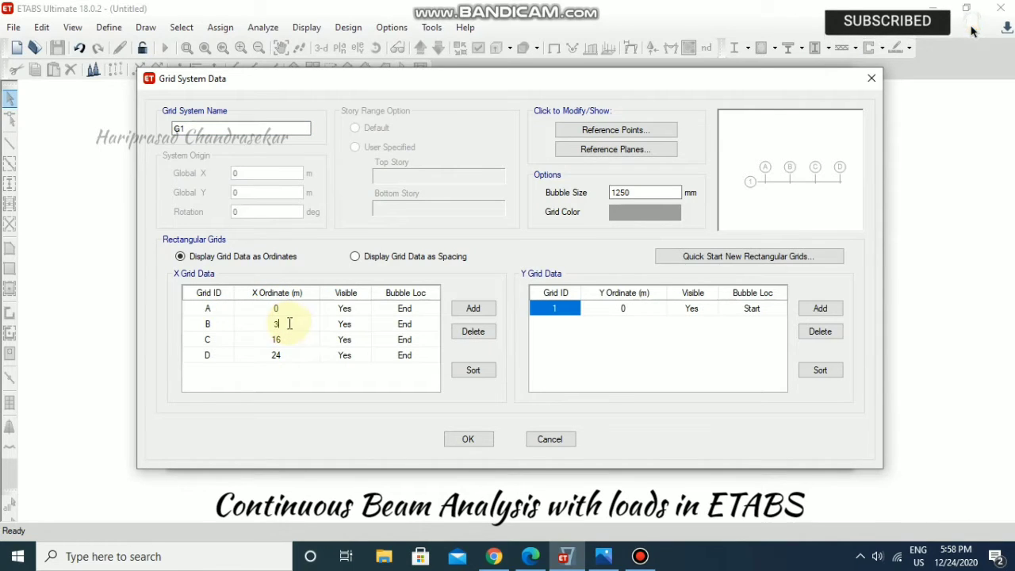
Step: Set the X ordinates of grid C to =3+9 and grid D to =12+4, and create the Grid Only model
click(289, 340)
text(=)
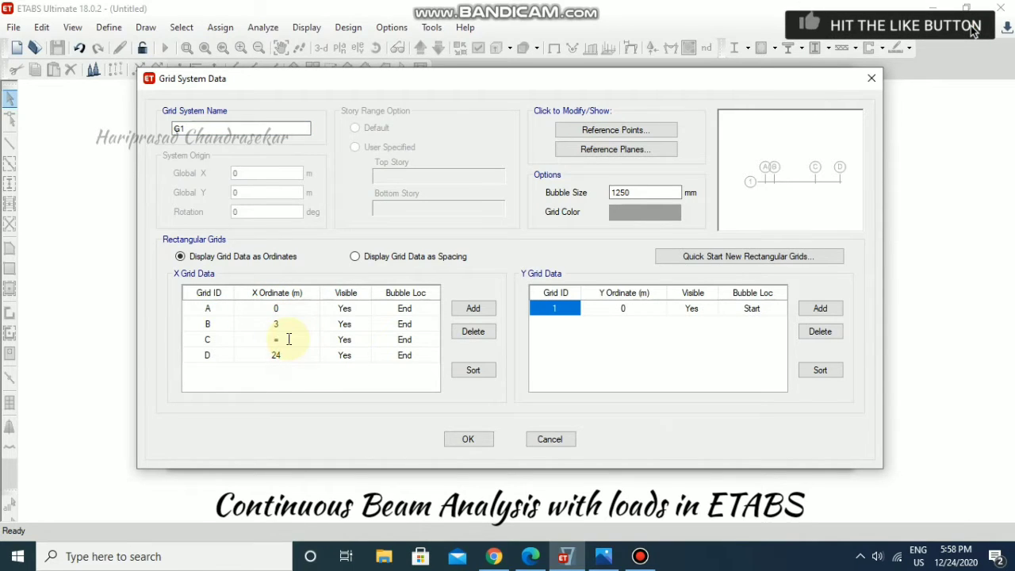
text(3+9)
click(290, 343)
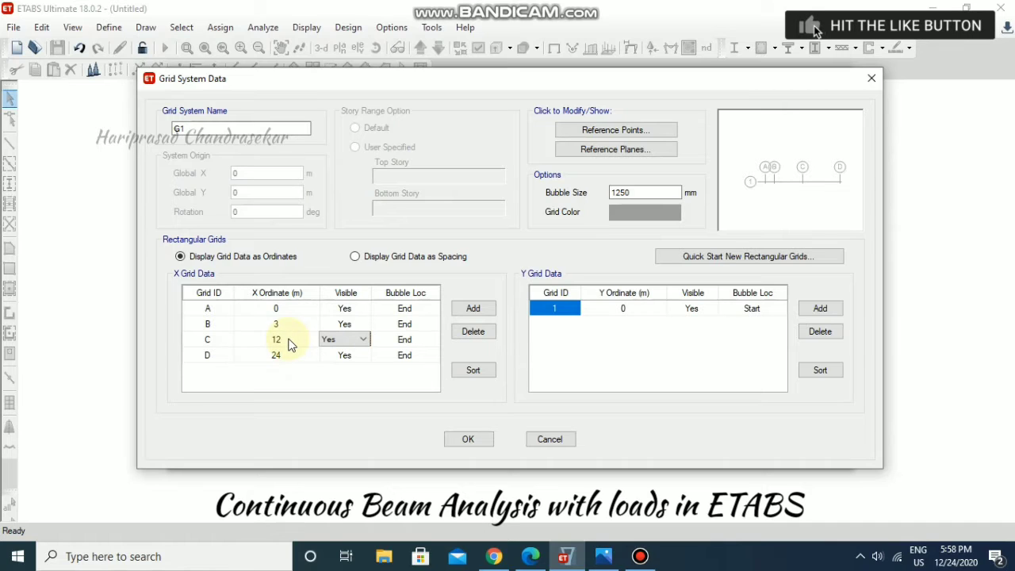
click(277, 357)
text(=12+4)
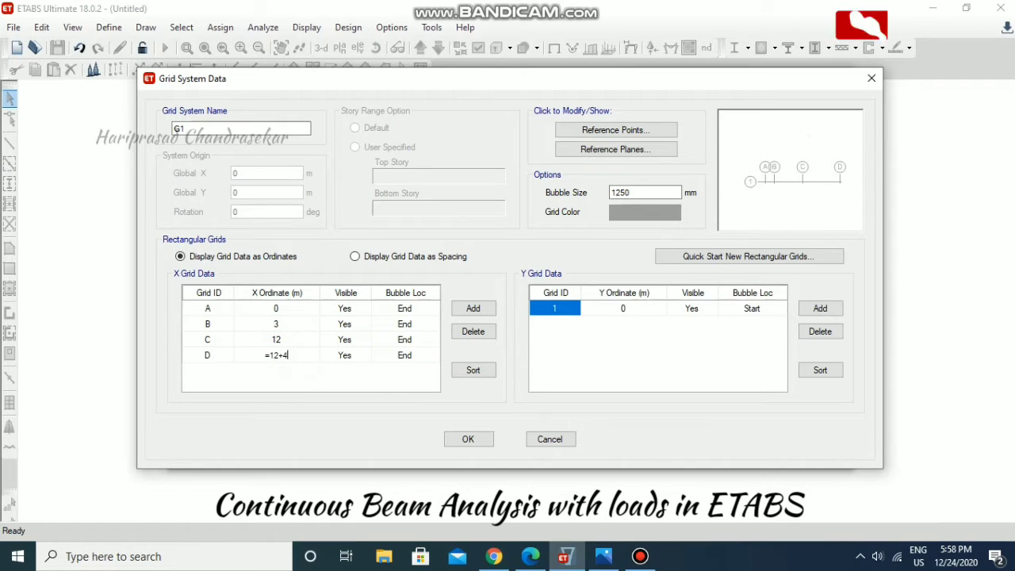
key(Return)
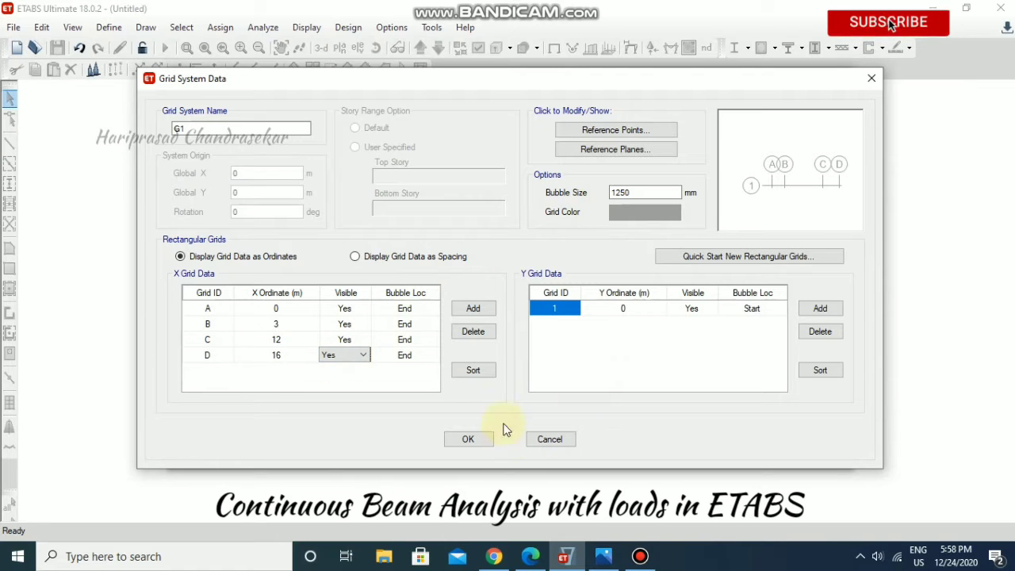
click(482, 440)
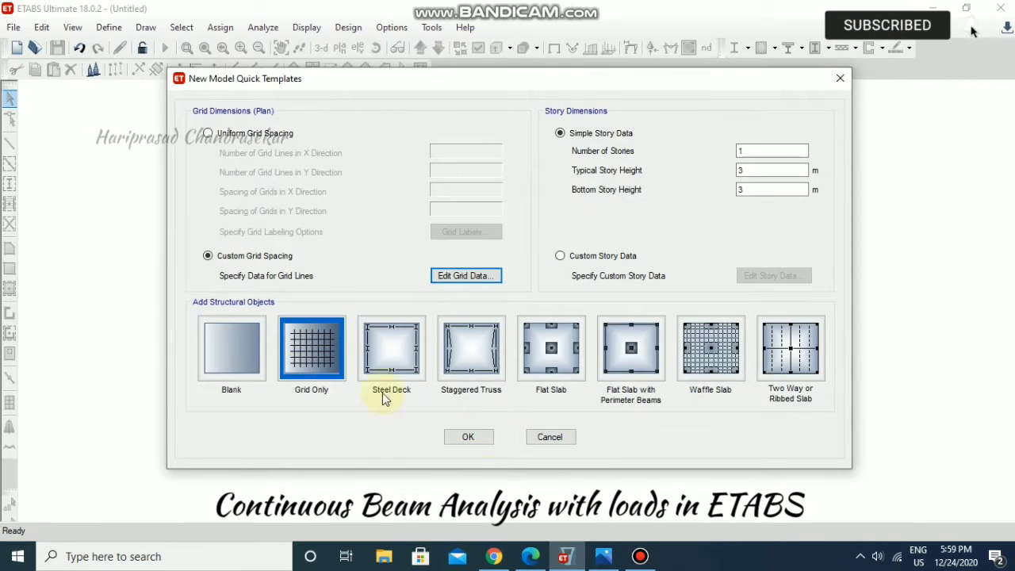
click(467, 437)
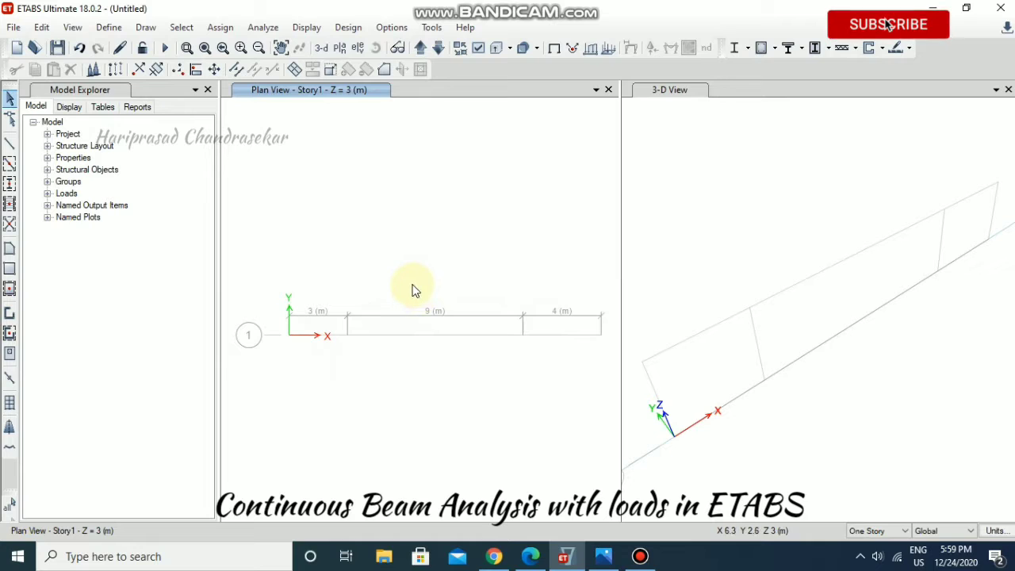
Step: Draw A-LatBm frame beams along grid 1 in plan, spanning A to B, B to C and C to D
click(9, 148)
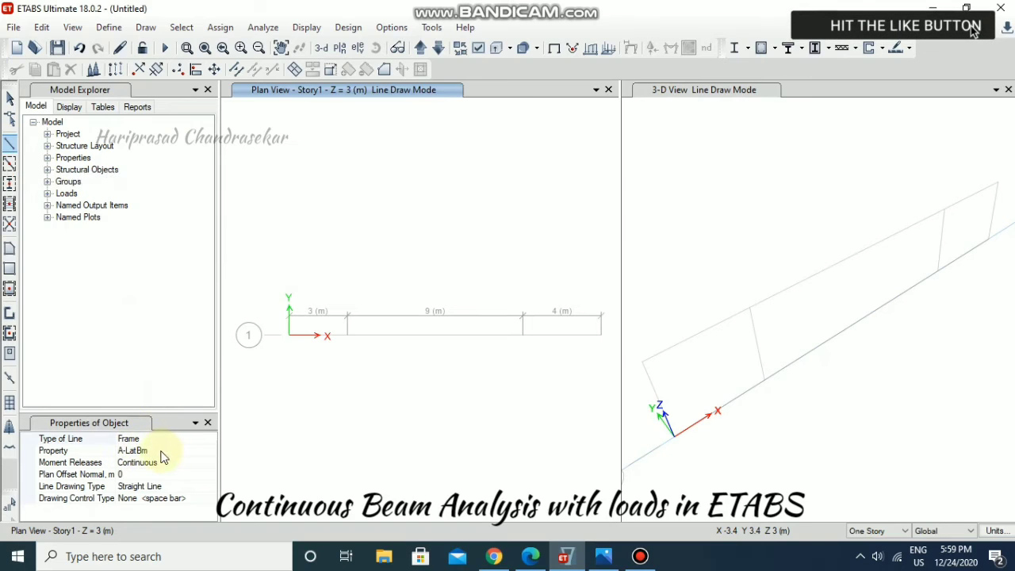
click(288, 335)
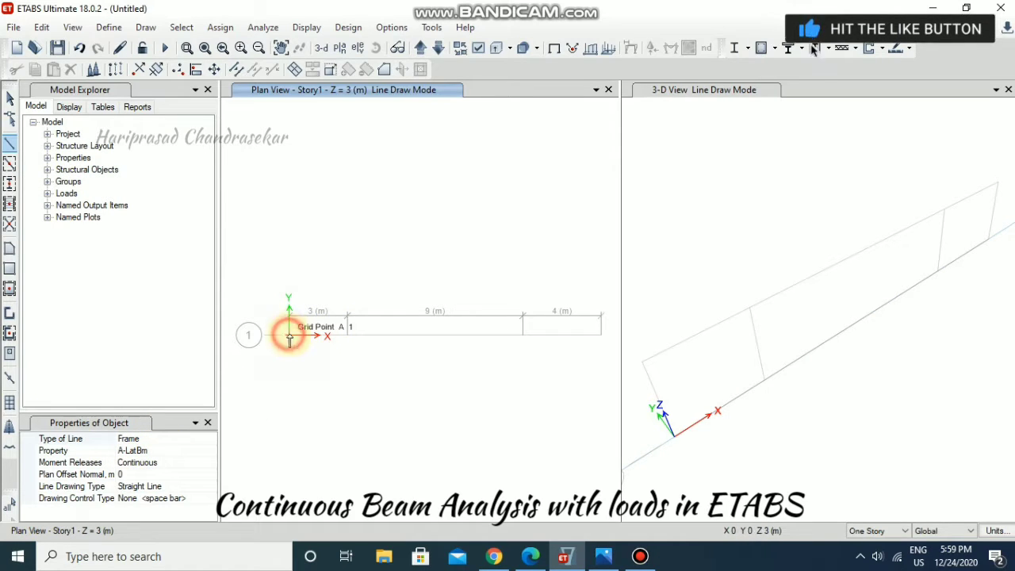
click(347, 337)
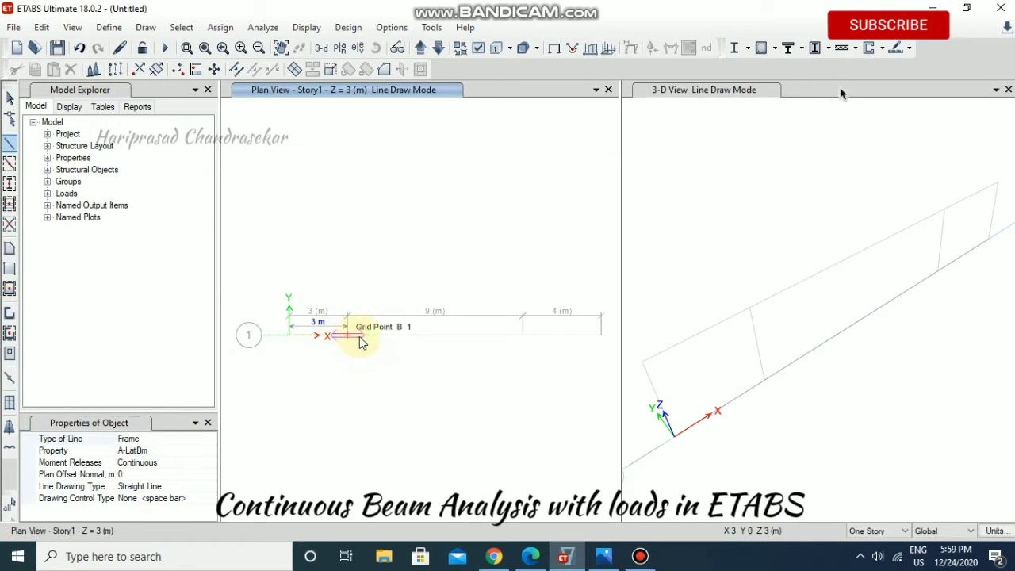
click(523, 334)
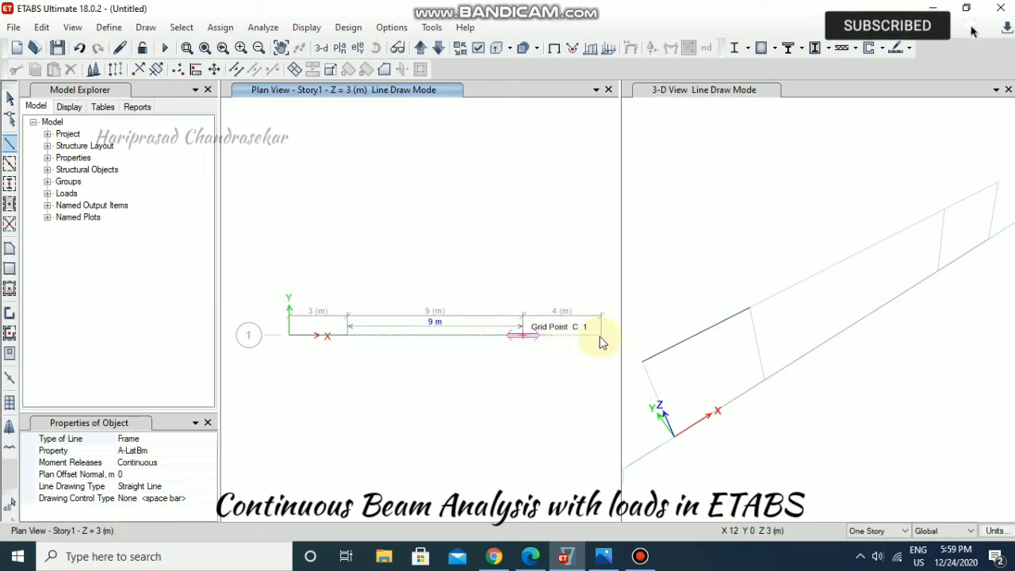
key(Escape)
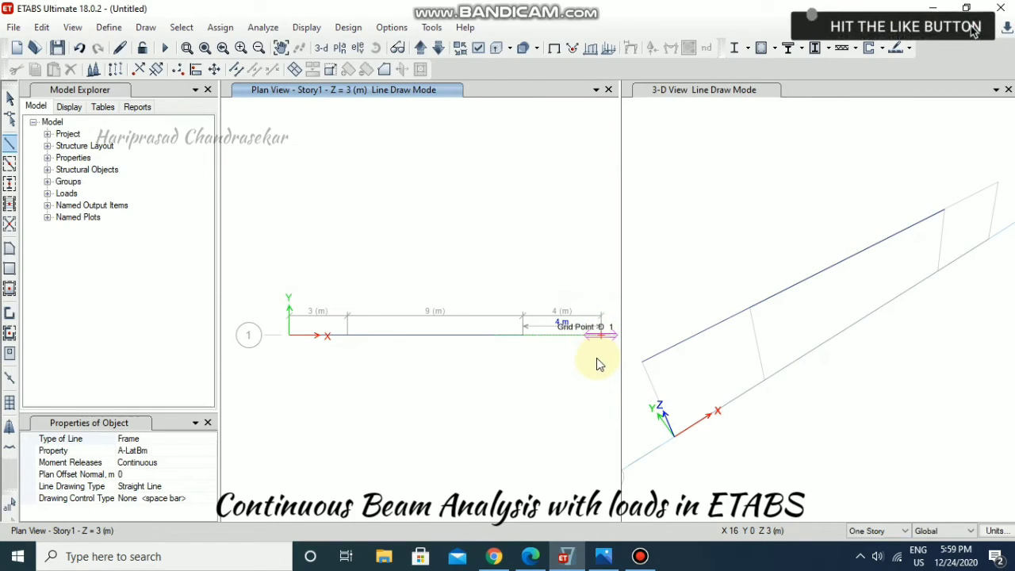
key(Escape)
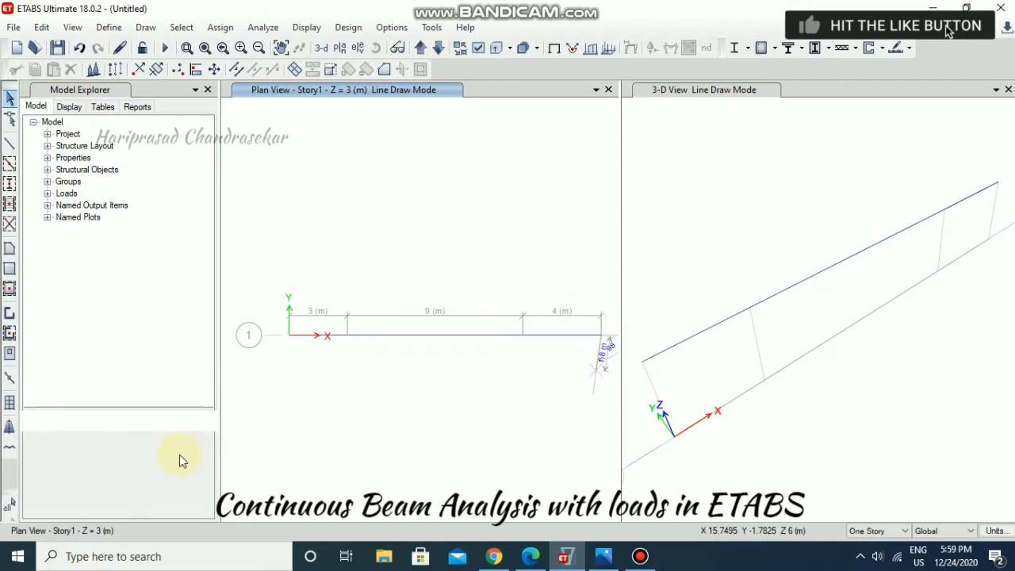
Step: Choose Continuous as the moment release option in the frame line drawing properties
click(9, 142)
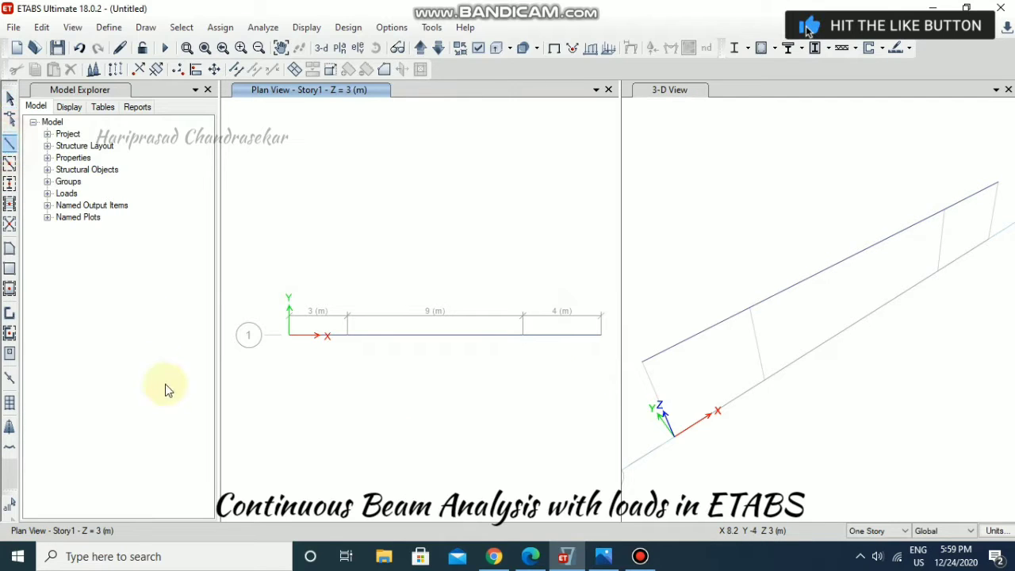
click(204, 452)
click(208, 463)
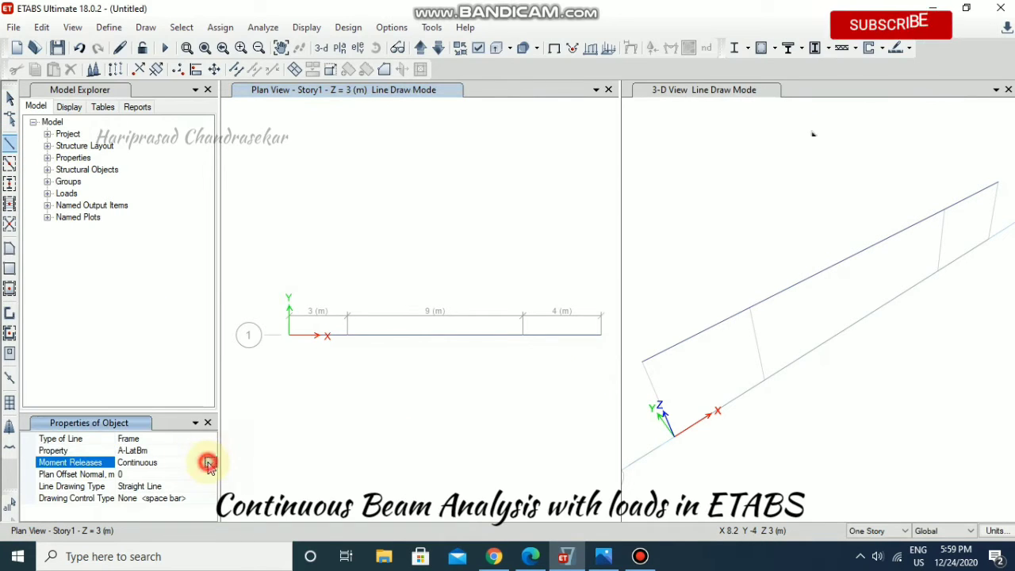
click(210, 463)
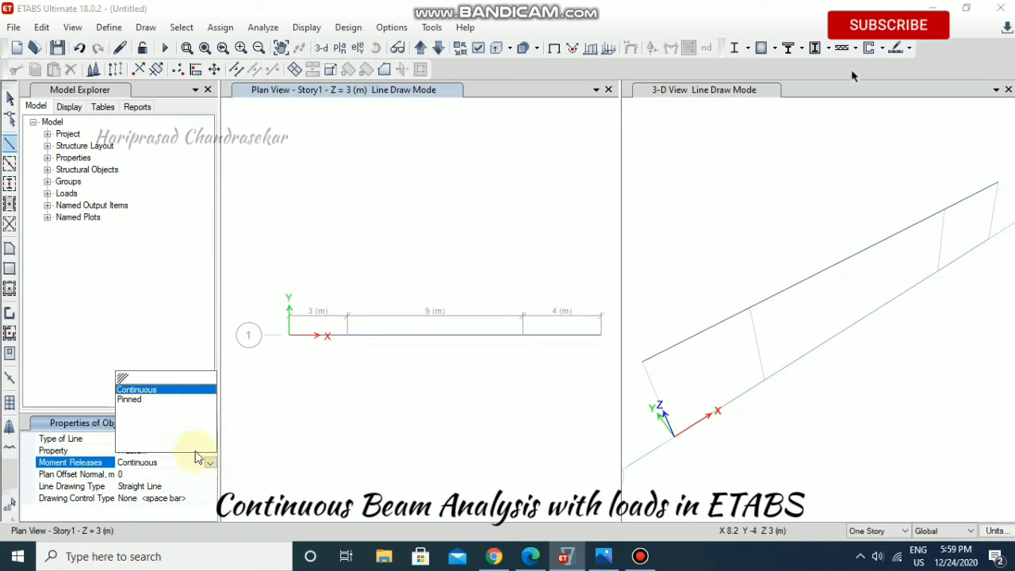
click(158, 393)
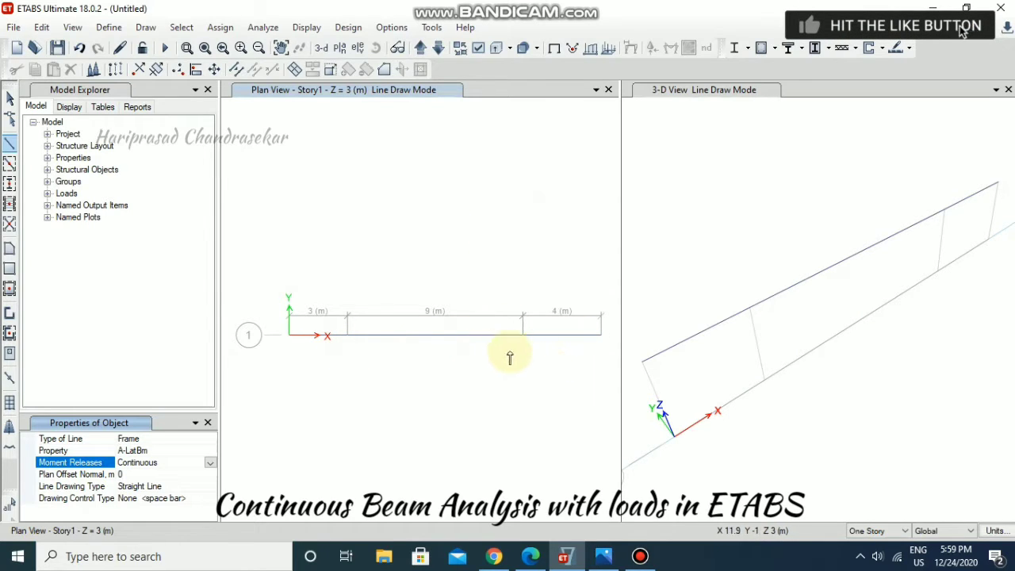
Step: Open the joint restraints assignment and choose the pinned support restraining Translation X, Y and Z
click(222, 29)
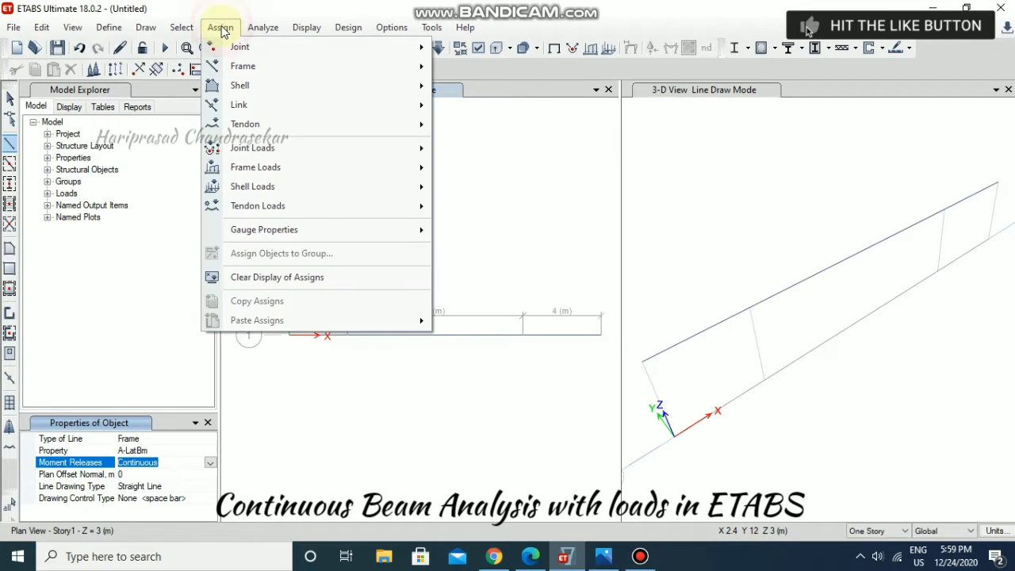
mouse_move(256, 46)
click(476, 49)
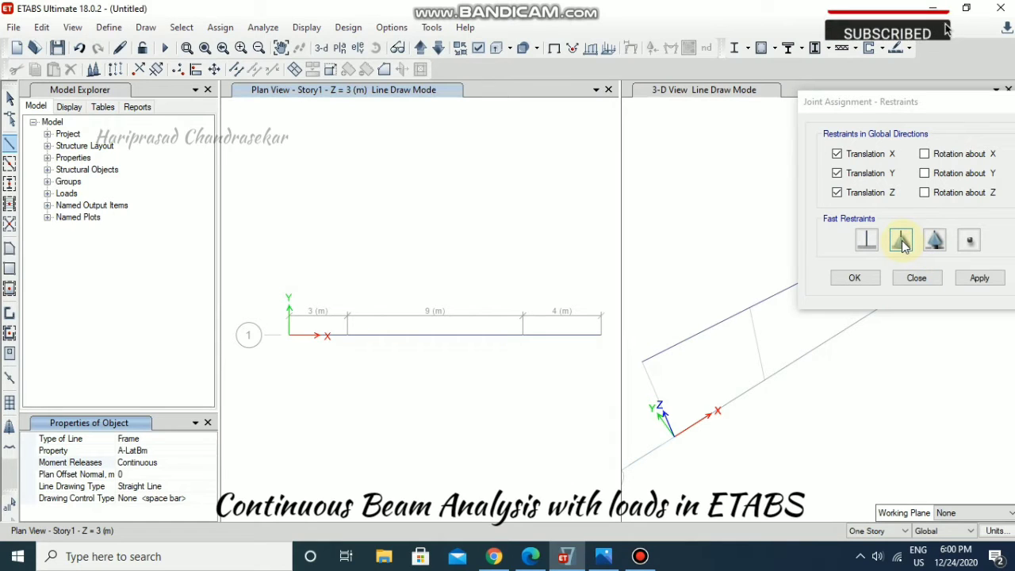
click(902, 242)
click(978, 278)
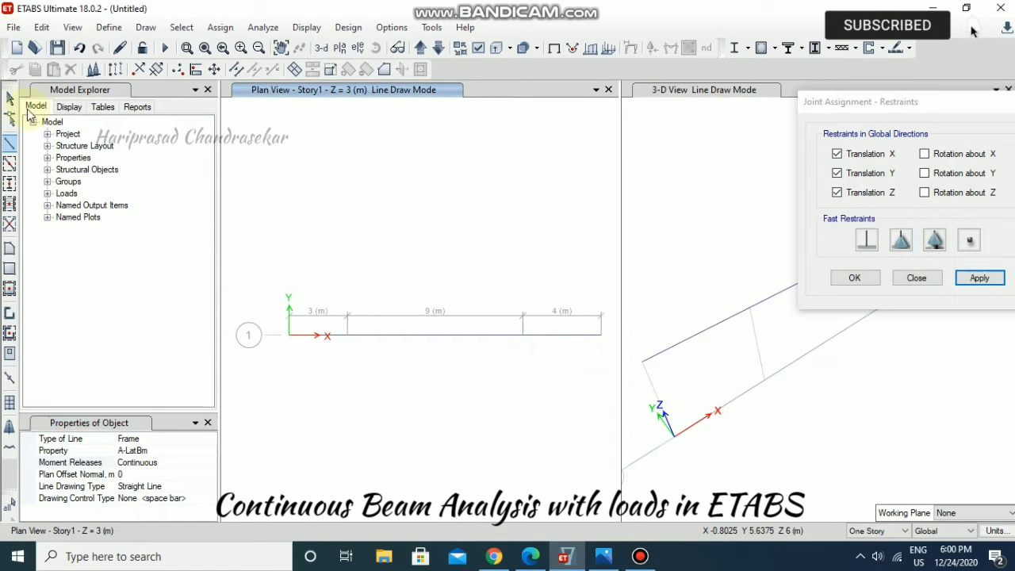
Step: Apply the pinned restraints to the beam joints at grid points B-1 and C-1, and check the supports in 3D
click(10, 97)
click(347, 335)
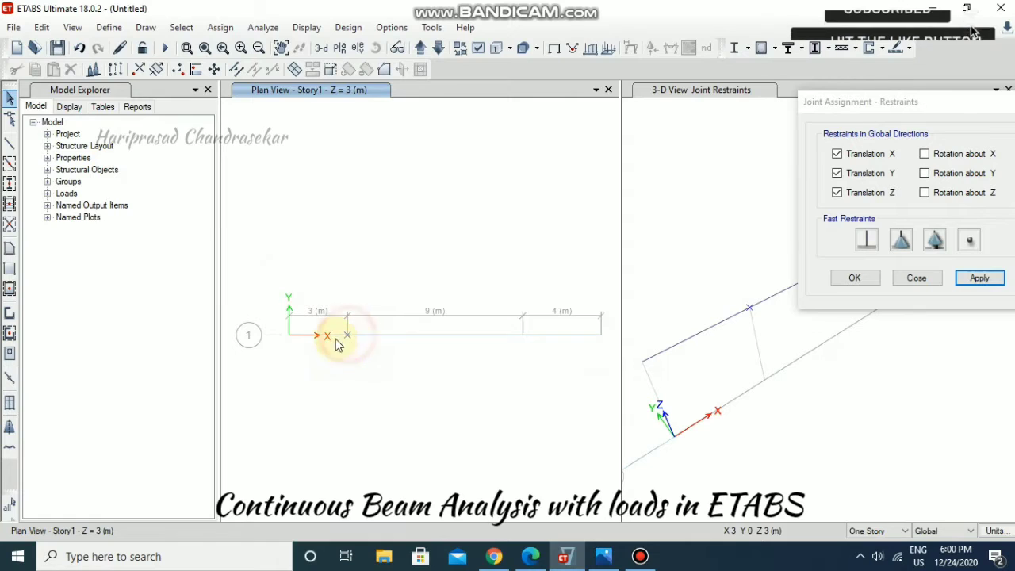
ctrl+click(522, 336)
click(541, 333)
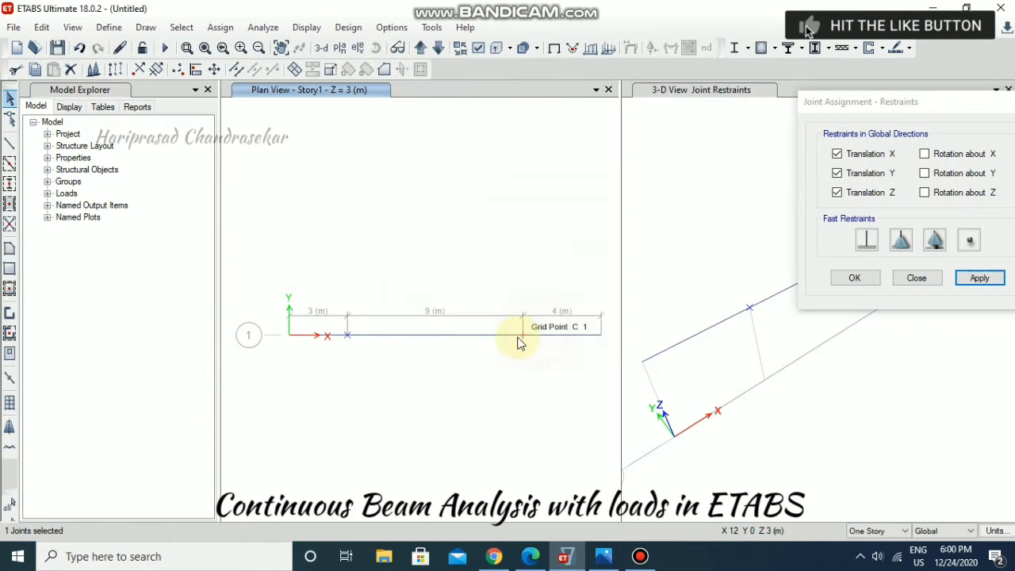
click(524, 336)
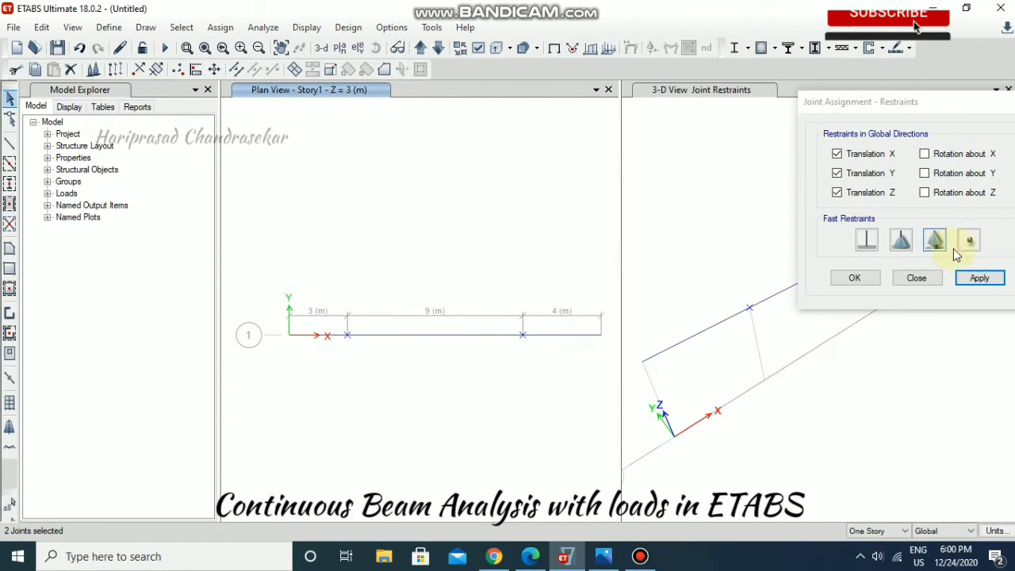
click(980, 279)
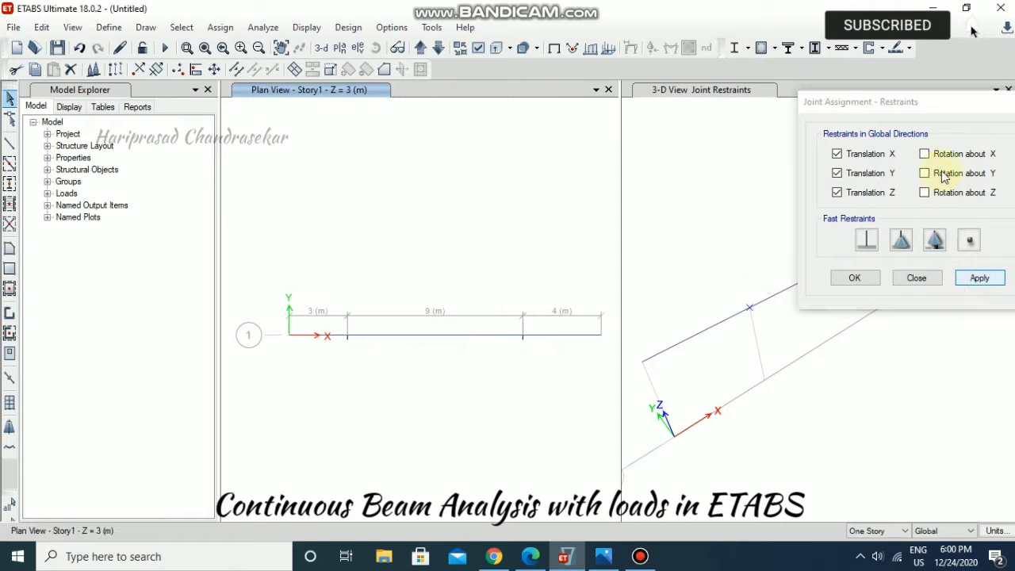
drag(916, 103, 568, 180)
click(798, 241)
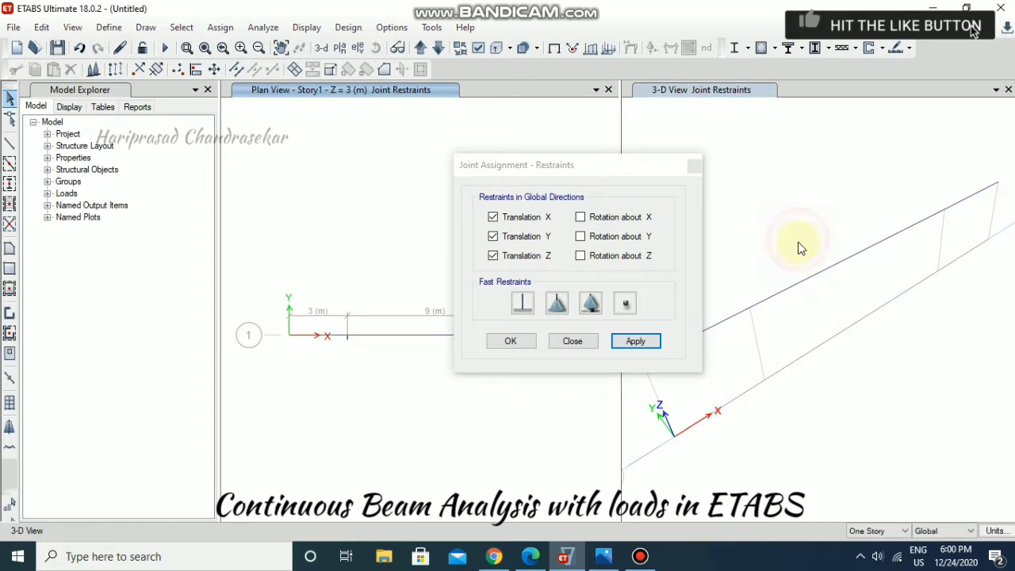
click(657, 341)
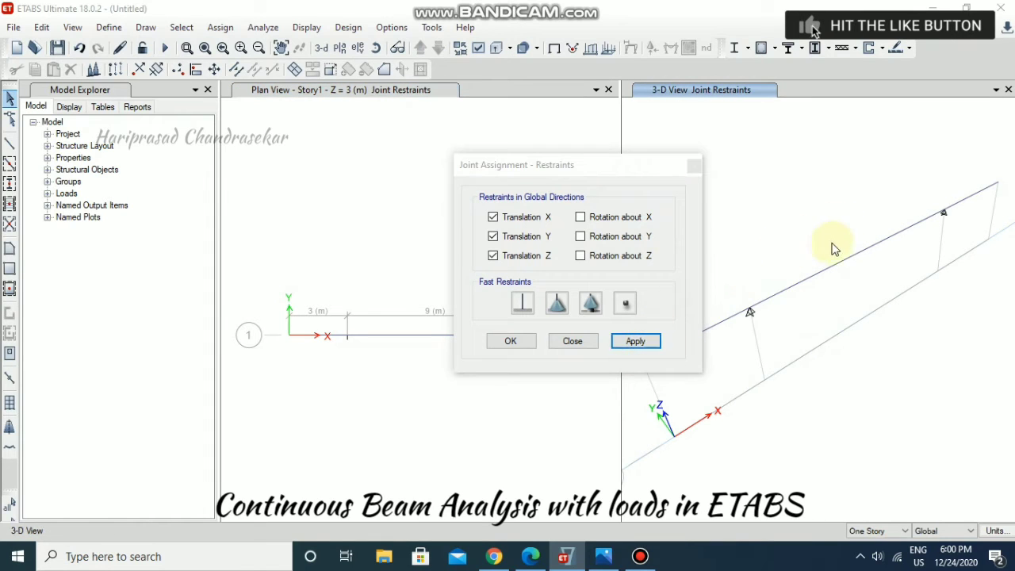
Step: Close the joint restraints assignment and review the loads in the hand-drawn beam sketch in Photos
click(624, 333)
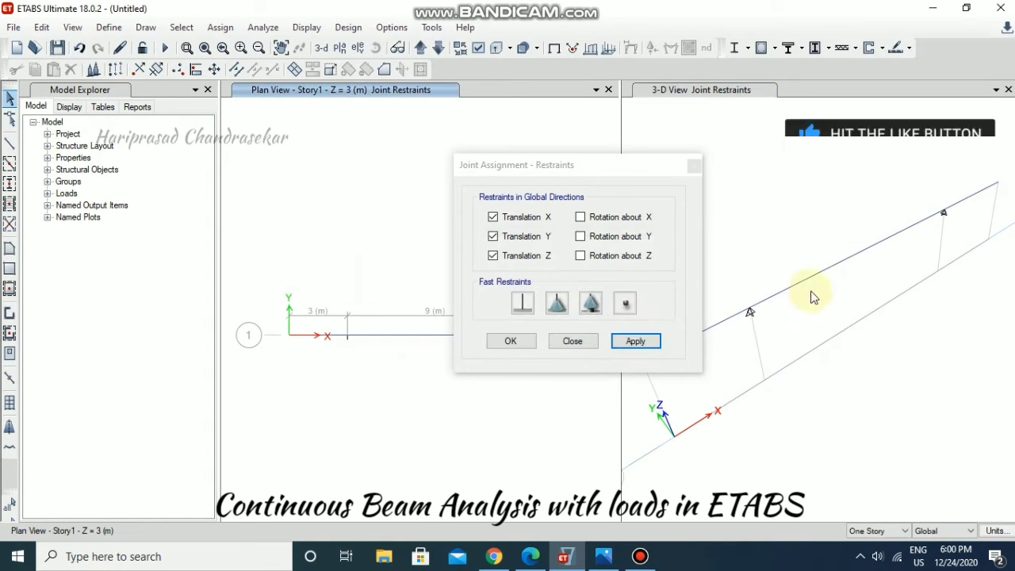
click(694, 166)
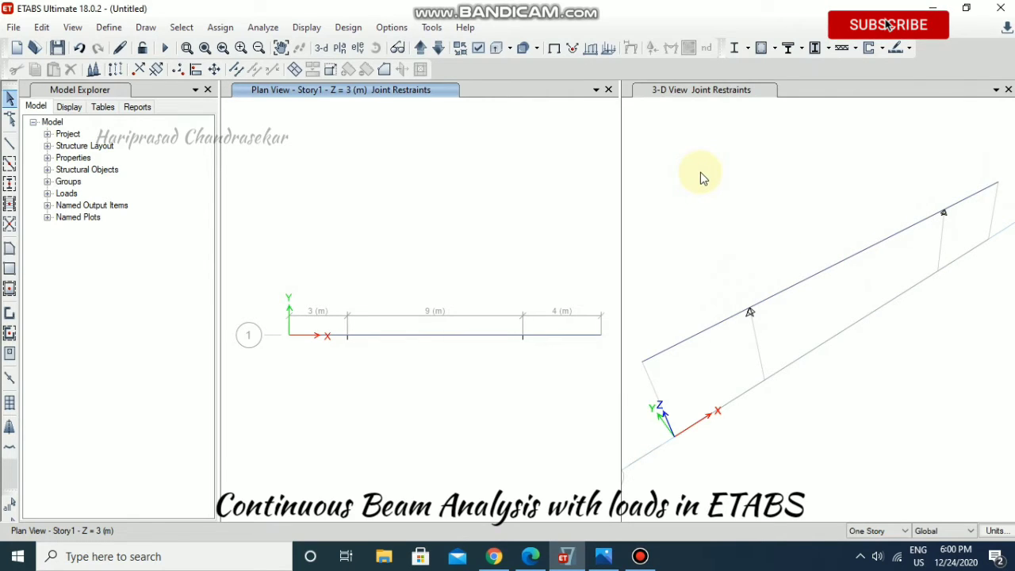
click(603, 556)
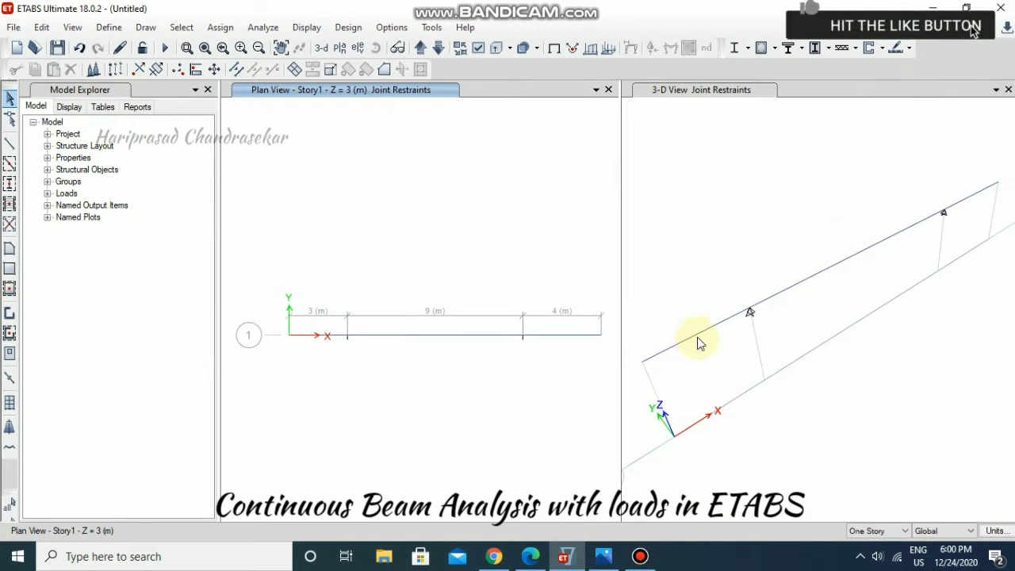
Step: Assign a uniform distributed gravity load of 3.5 kN/m to the 3 m span under the Dead load pattern
click(697, 339)
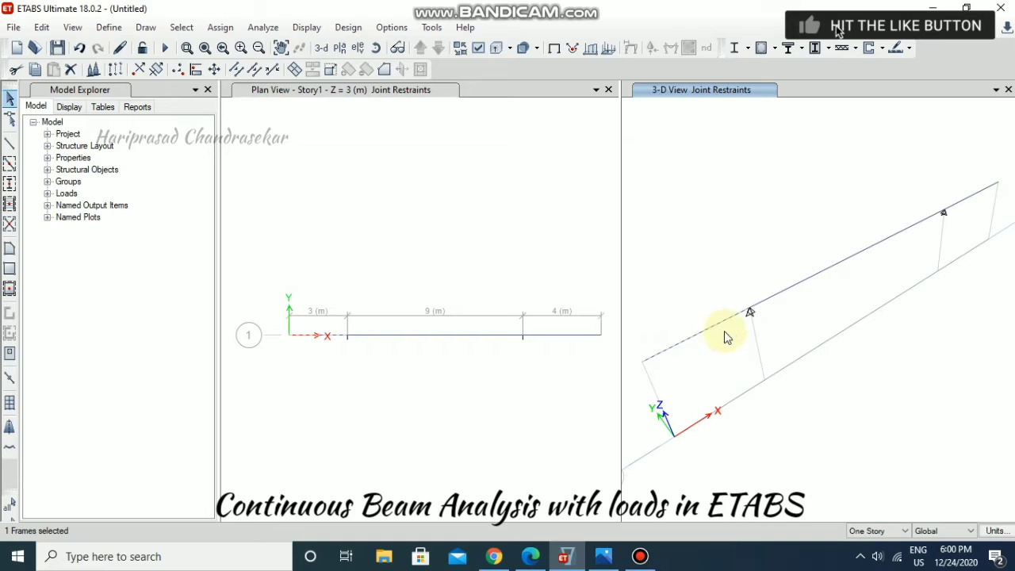
click(220, 27)
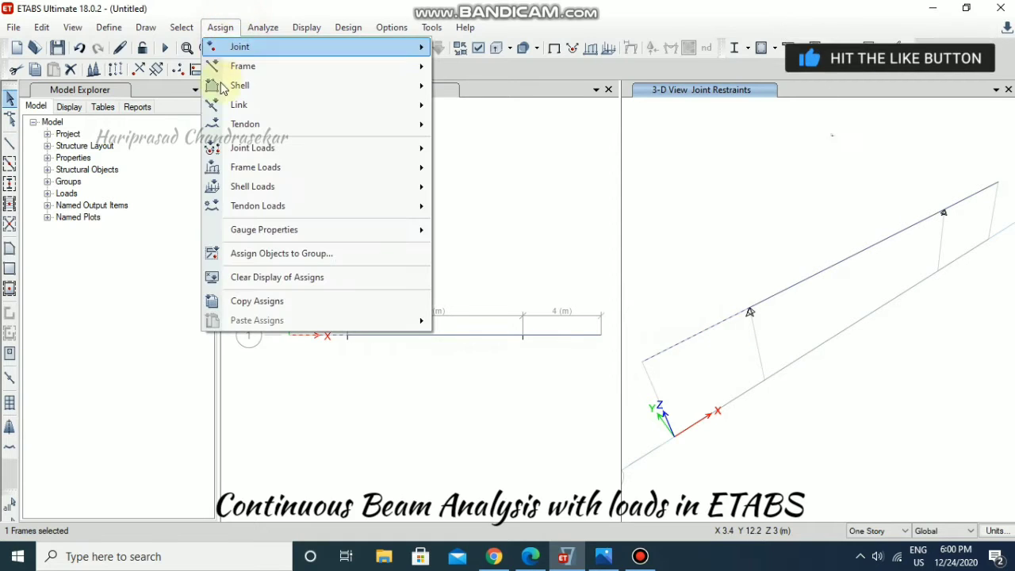
mouse_move(394, 68)
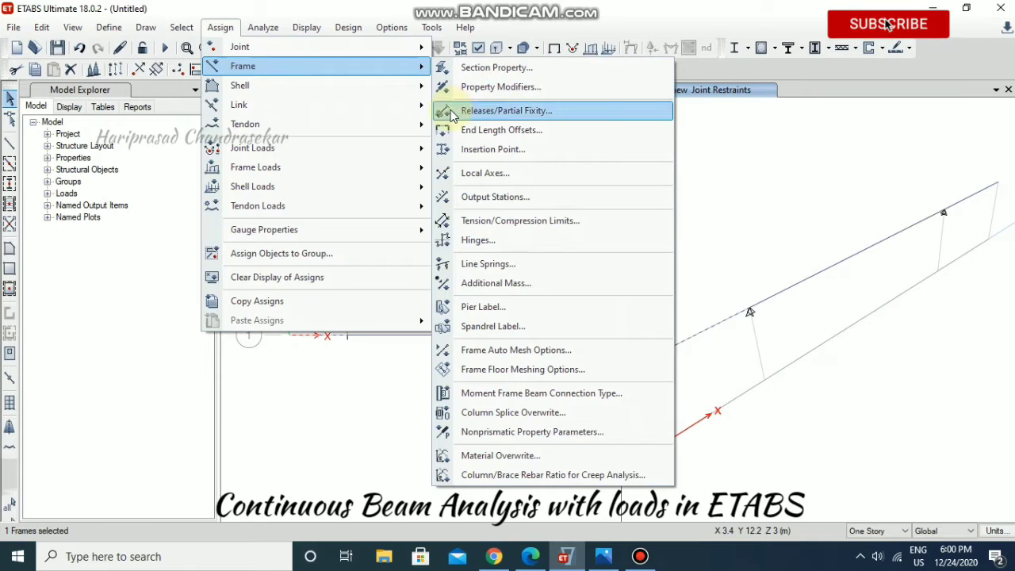
mouse_move(373, 170)
click(473, 182)
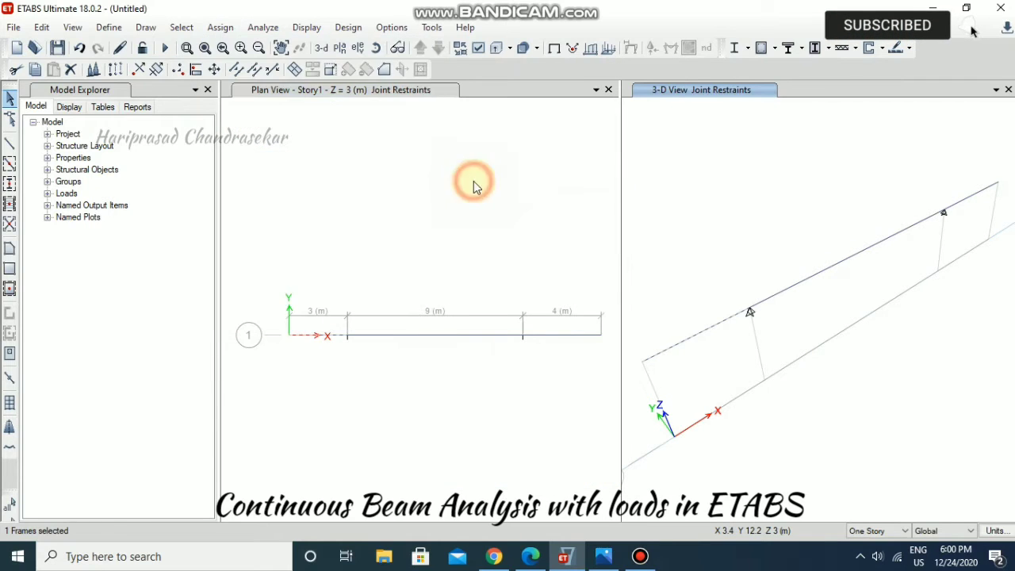
click(270, 372)
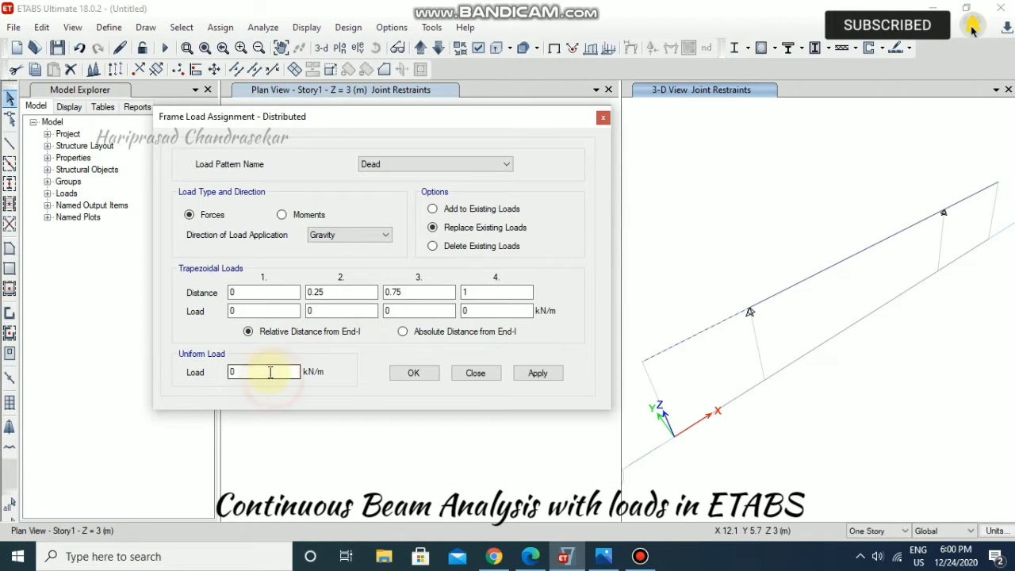
drag(271, 372, 150, 373)
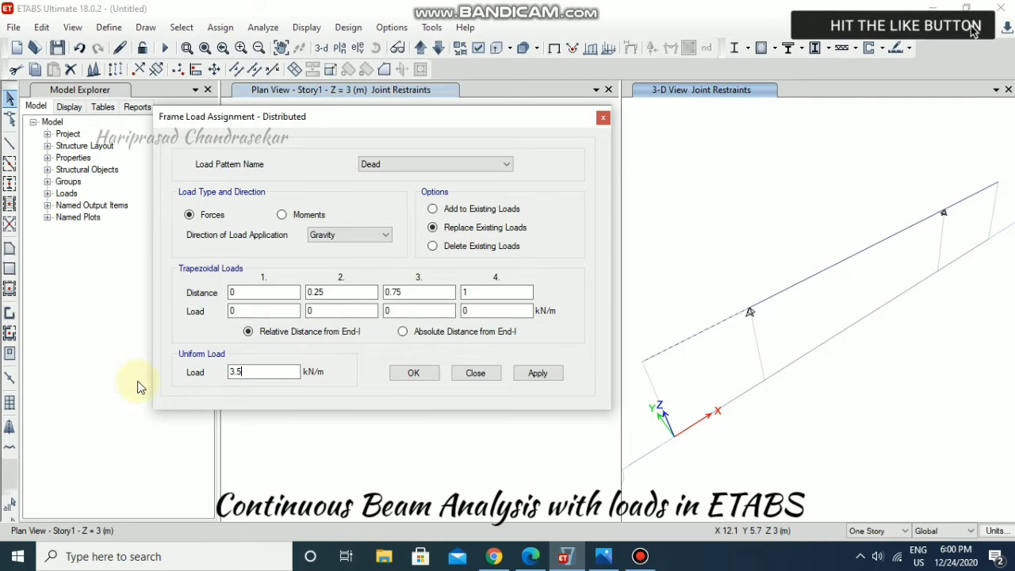
text(3.5)
click(539, 375)
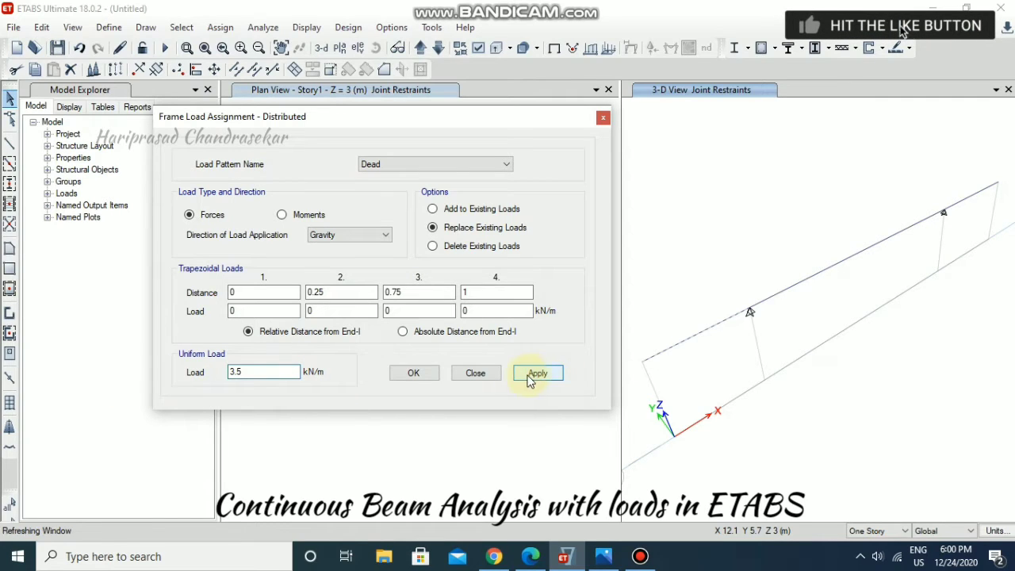
click(424, 374)
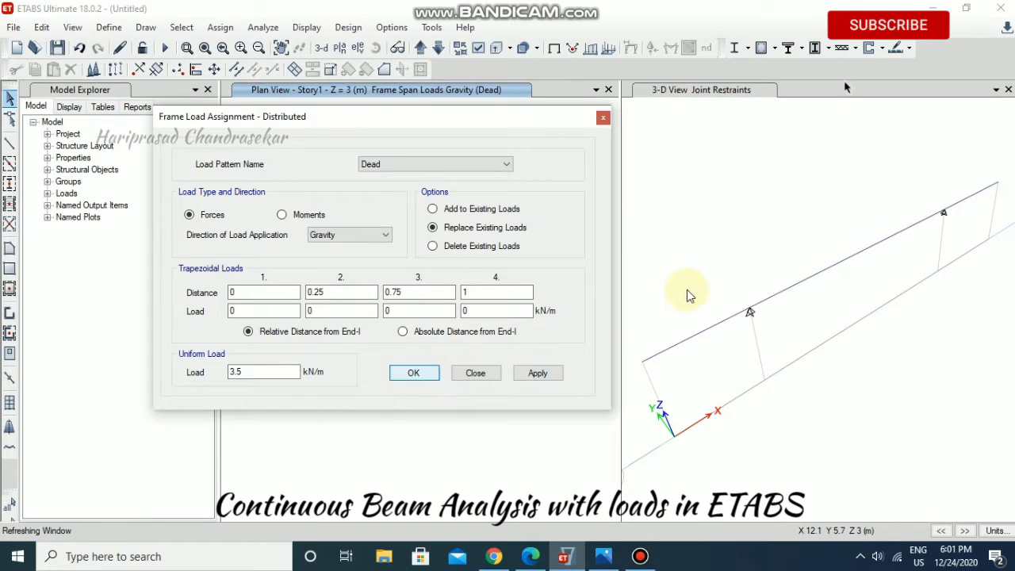
Step: Display the Dead frame loads in the 3D view and compare them with the beam sketch in Photos
click(704, 282)
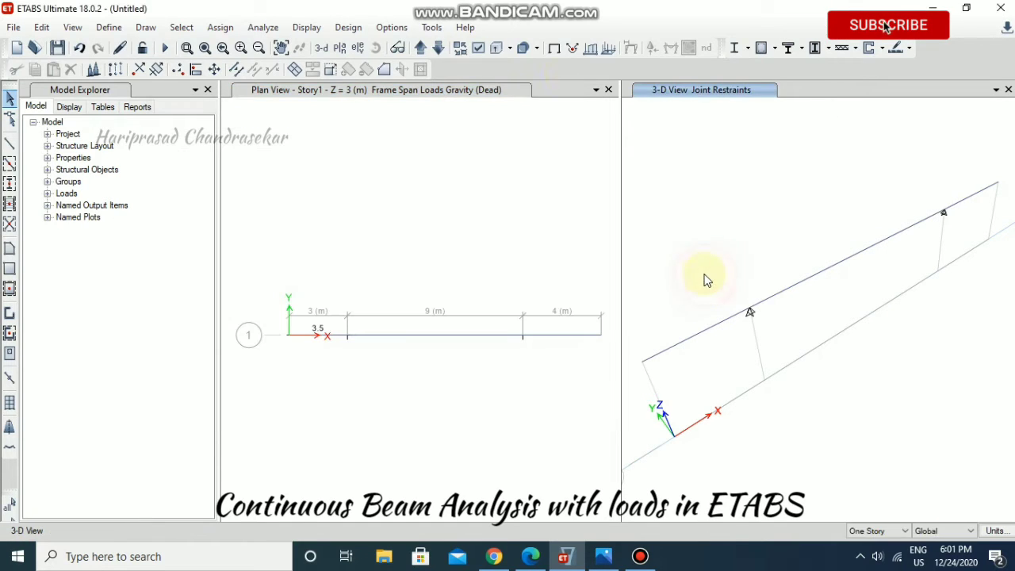
click(590, 50)
click(443, 395)
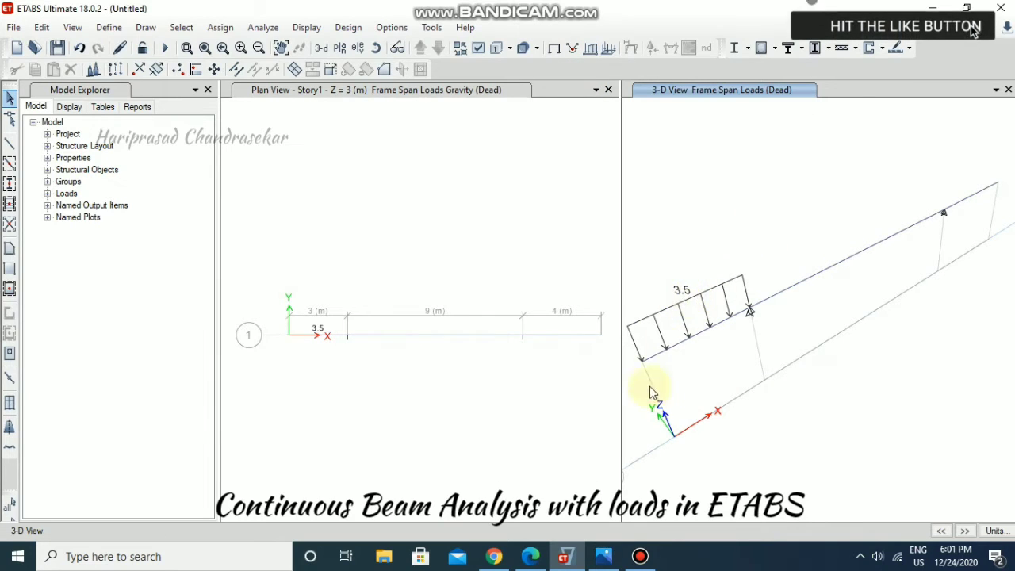
click(603, 555)
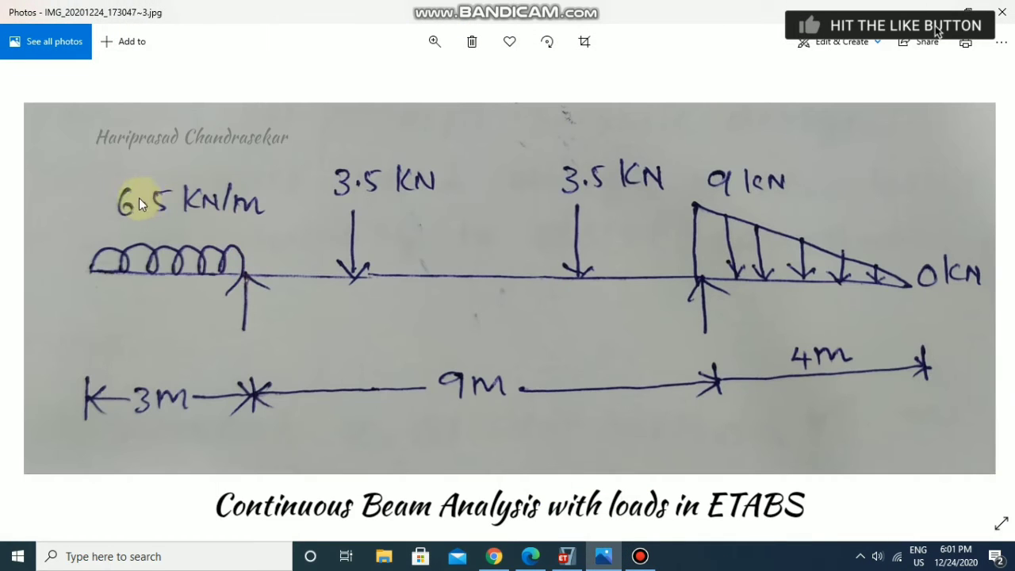
click(931, 9)
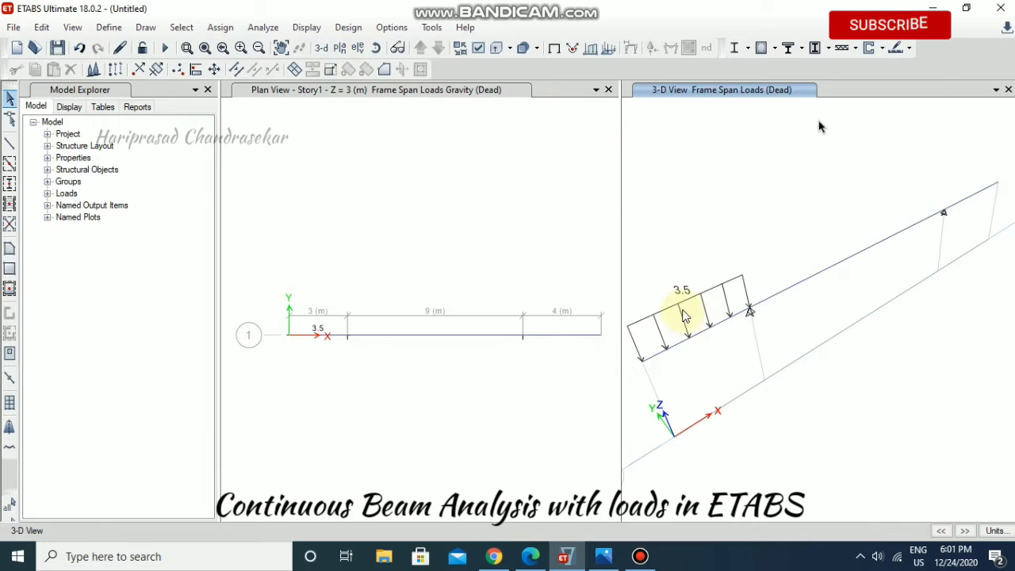
Step: Replace the distributed Dead load on the 3 m span with a uniform gravity load of 6.5 kN/m
click(696, 339)
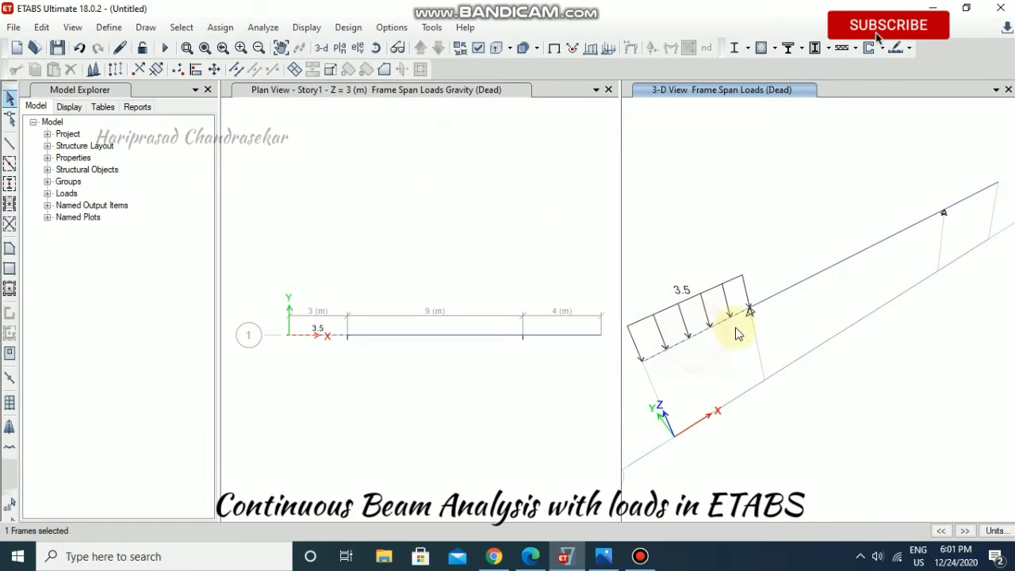
click(221, 29)
mouse_move(290, 169)
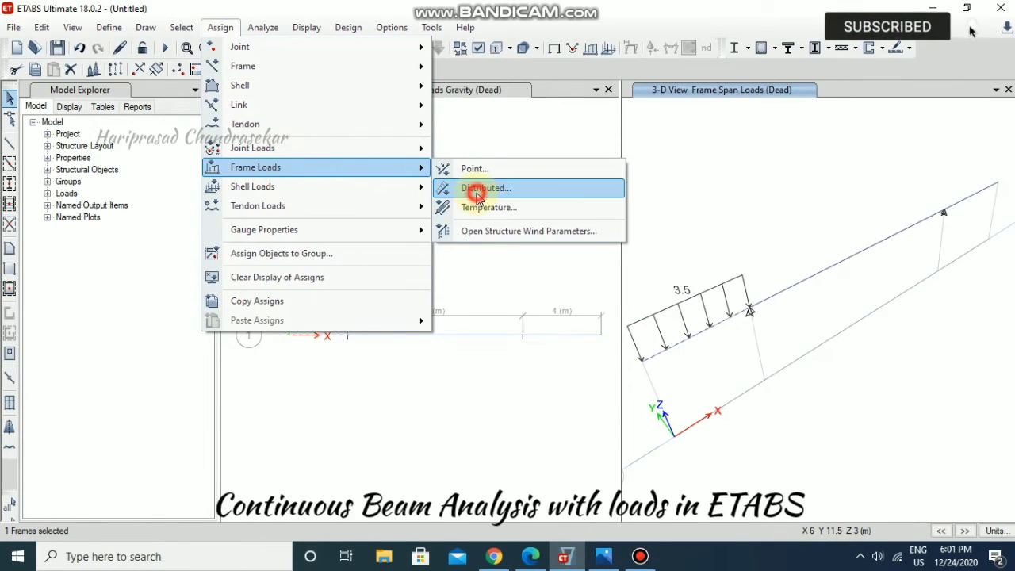
click(471, 188)
drag(267, 369, 181, 363)
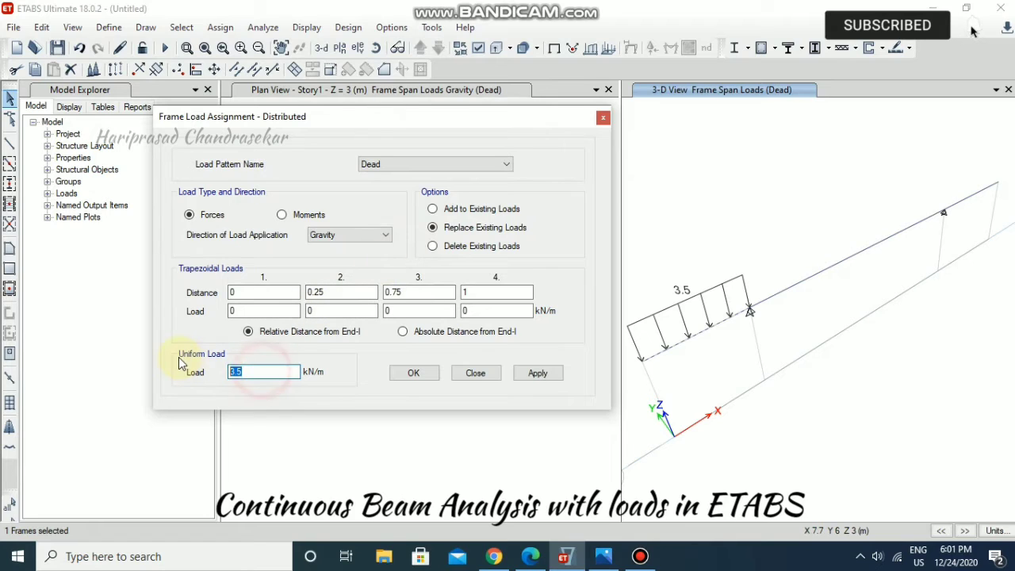
text(6.5)
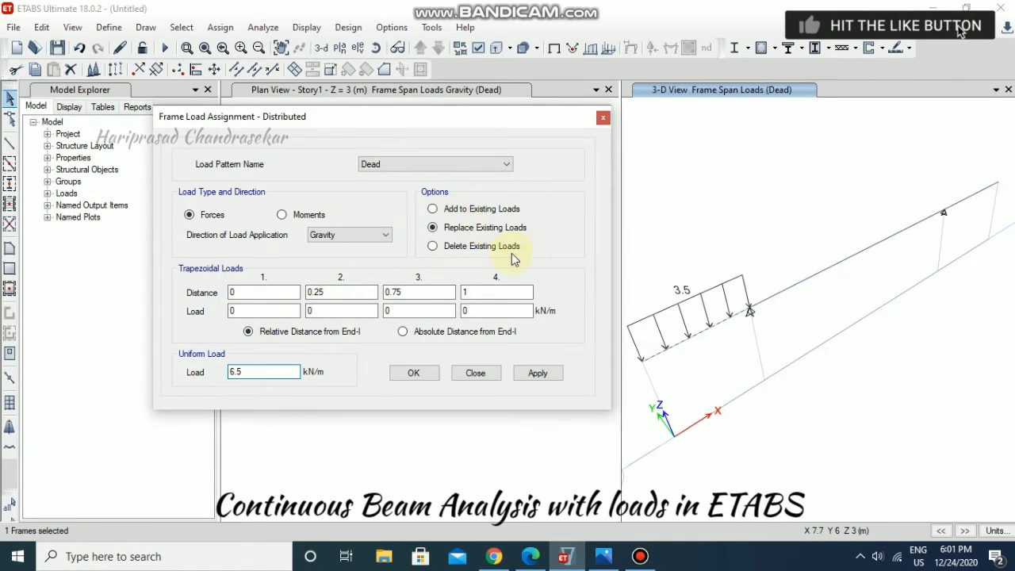
click(536, 376)
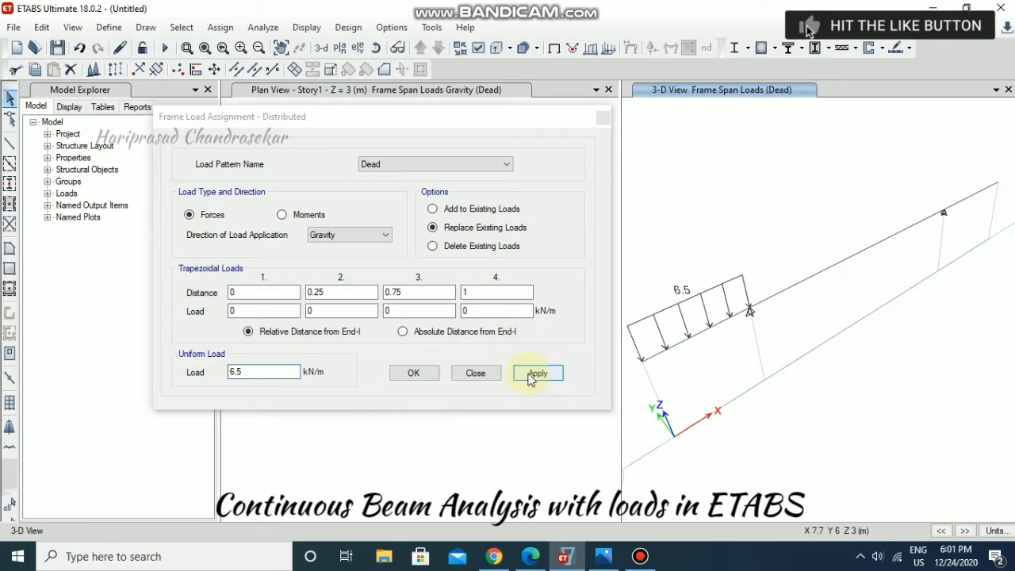
click(682, 298)
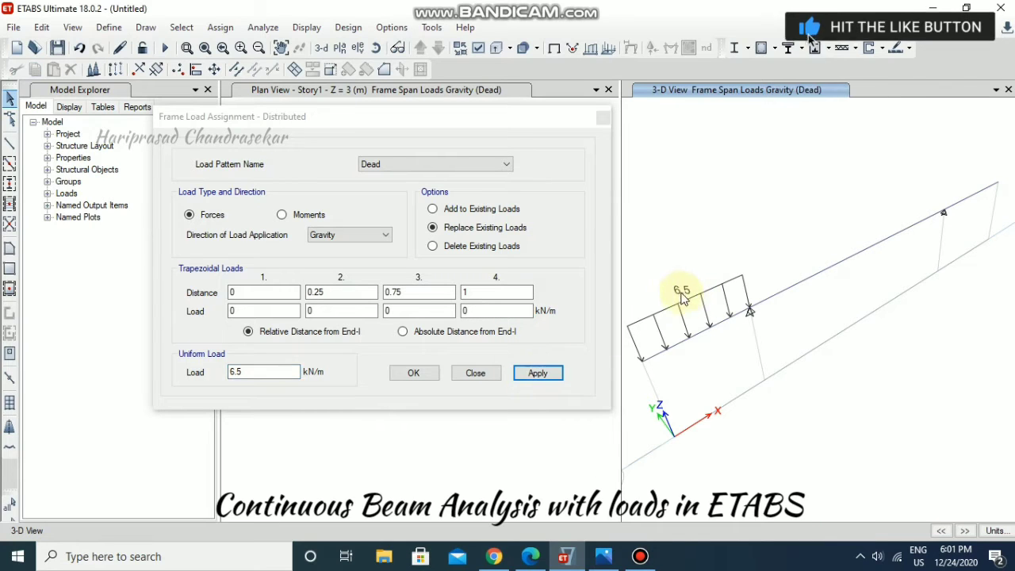
click(457, 383)
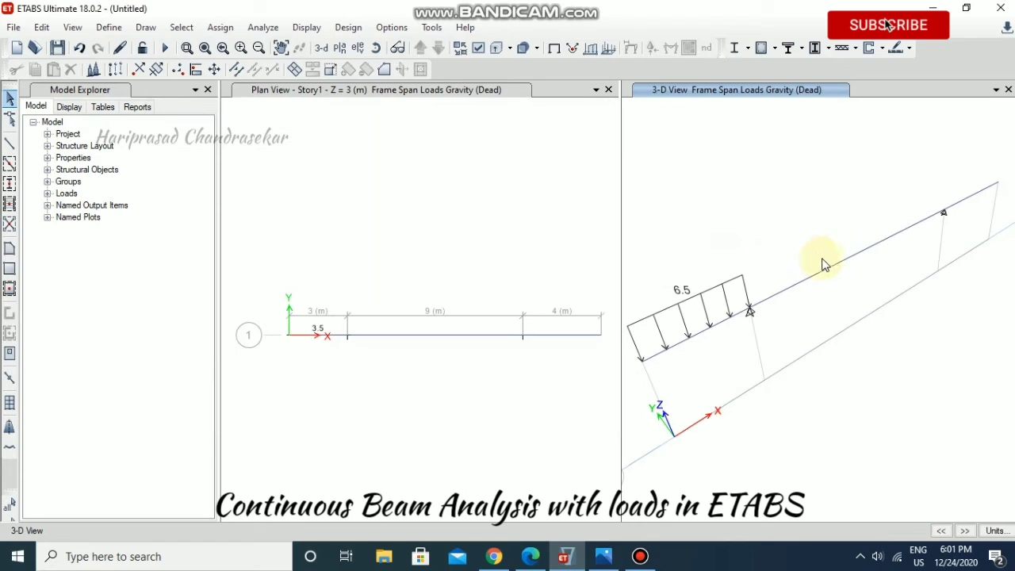
Step: Open the distributed load assignment for the 4 m span and set the trapezoidal relative distances to 0, 1, 0 and 0
click(968, 205)
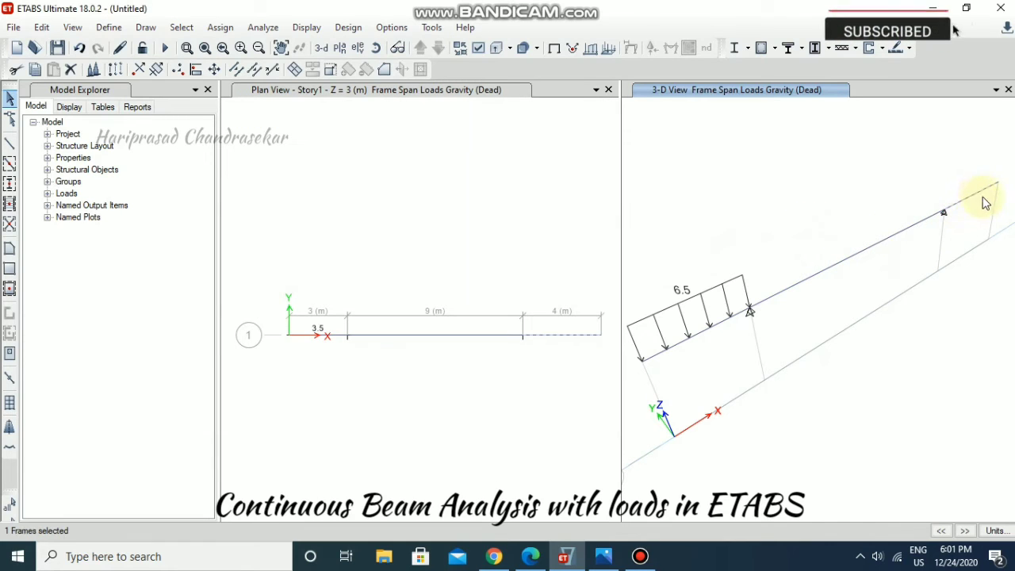
click(220, 28)
mouse_move(270, 170)
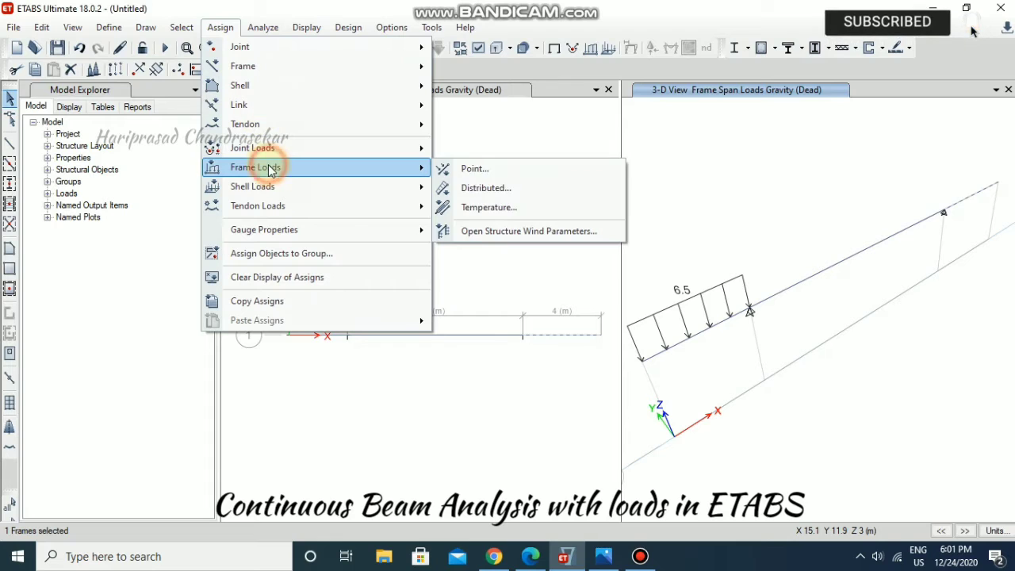
click(481, 189)
click(274, 312)
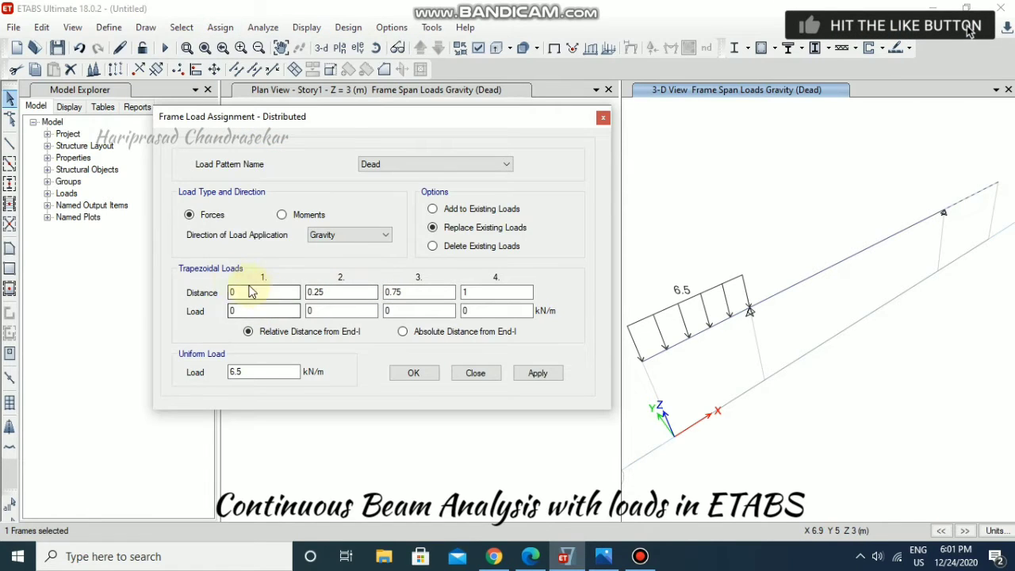
double_click(369, 294)
text(1)
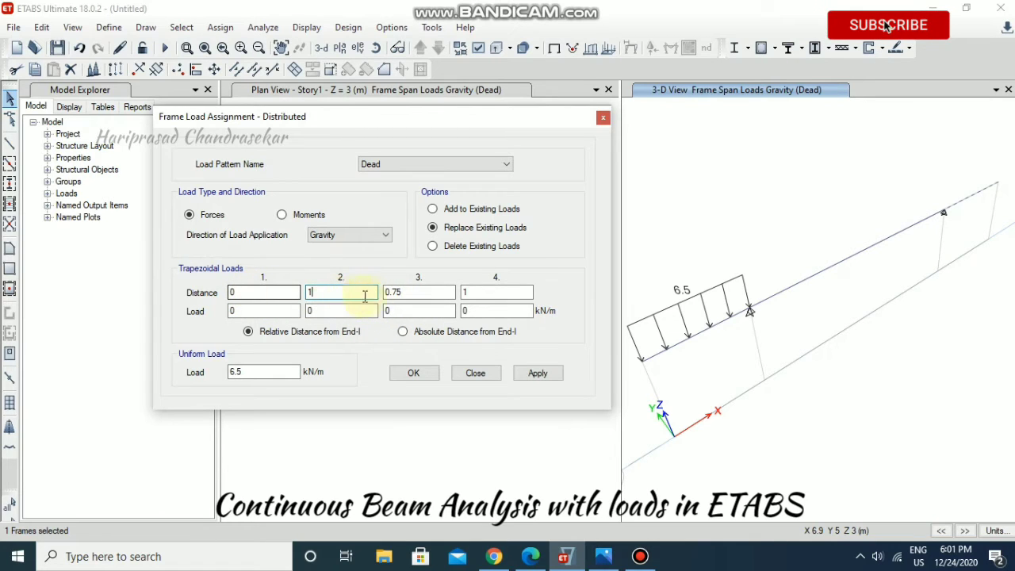
double_click(392, 293)
text(0)
double_click(477, 292)
text(0)
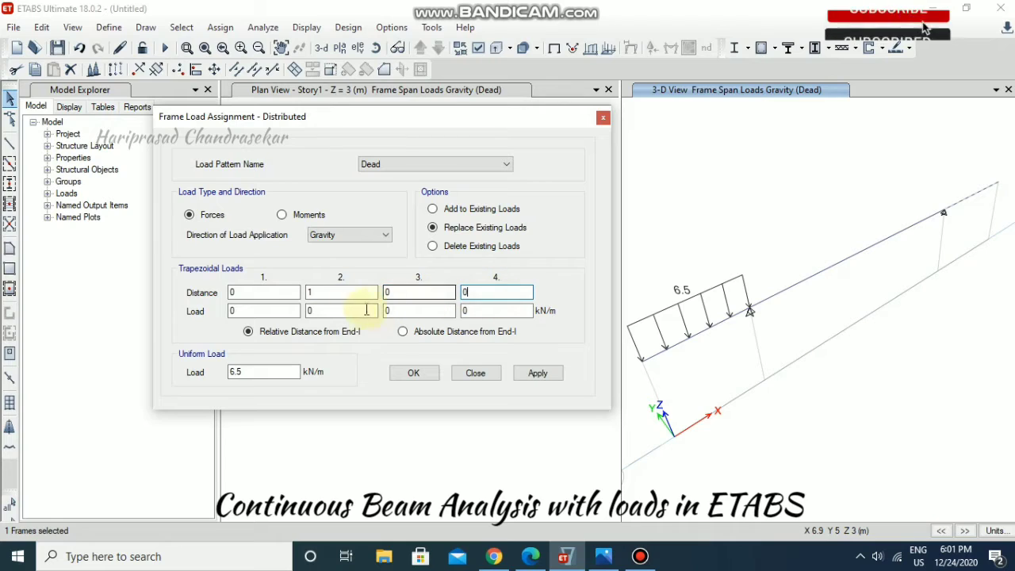
Step: Apply a triangular Dead load from 9 to 0 kN/m on the 4 m span as in the sketch, with the uniform load set to 0
click(278, 311)
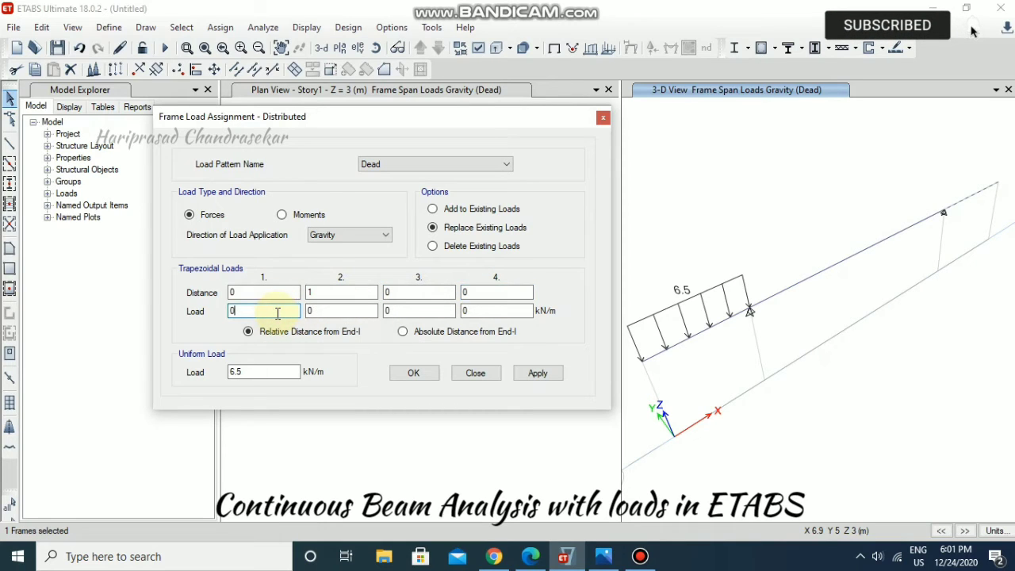
text(0)
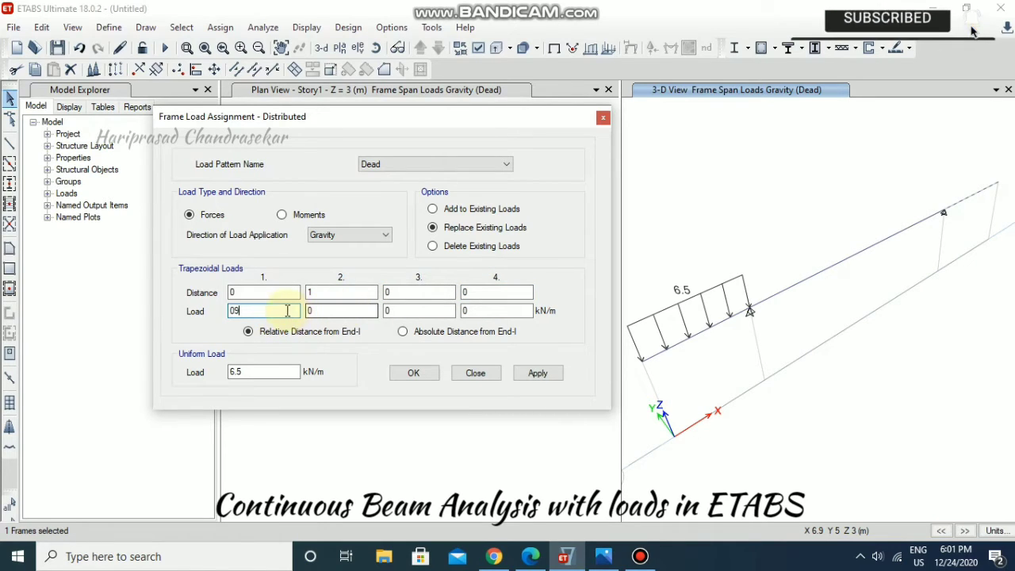
drag(286, 311, 186, 307)
text(0)
drag(267, 310, 165, 307)
text(9)
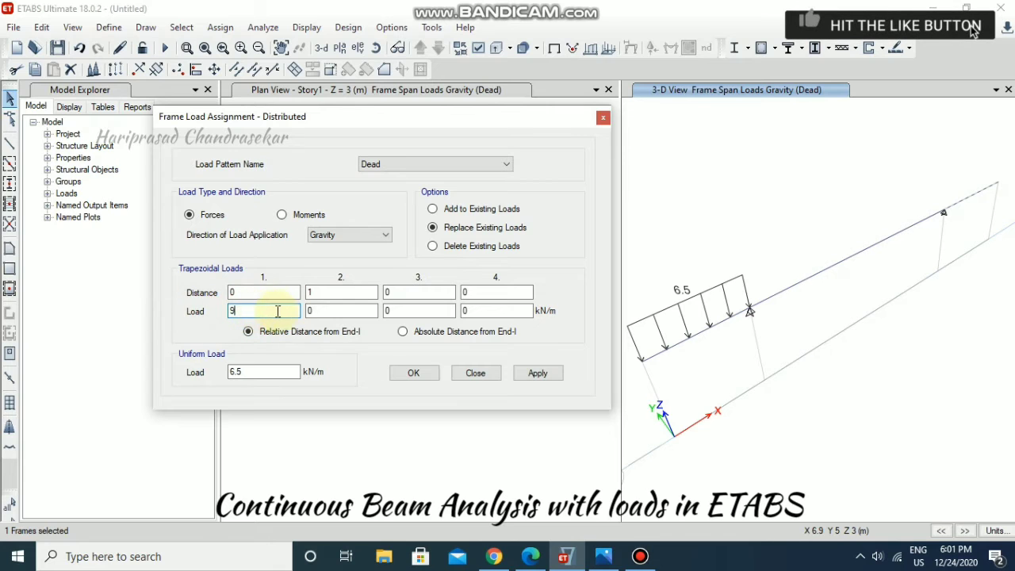
drag(330, 311, 291, 311)
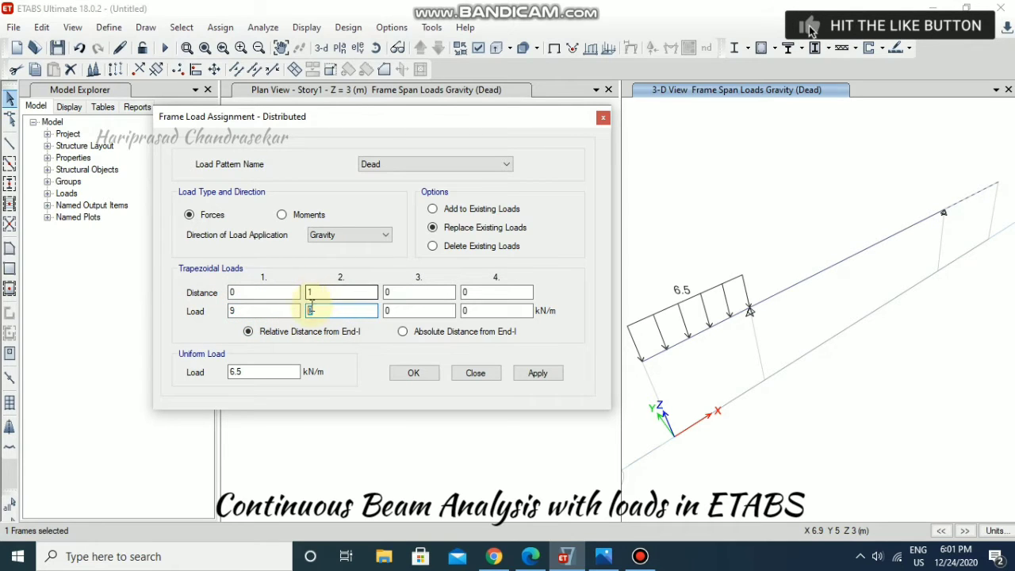
click(604, 555)
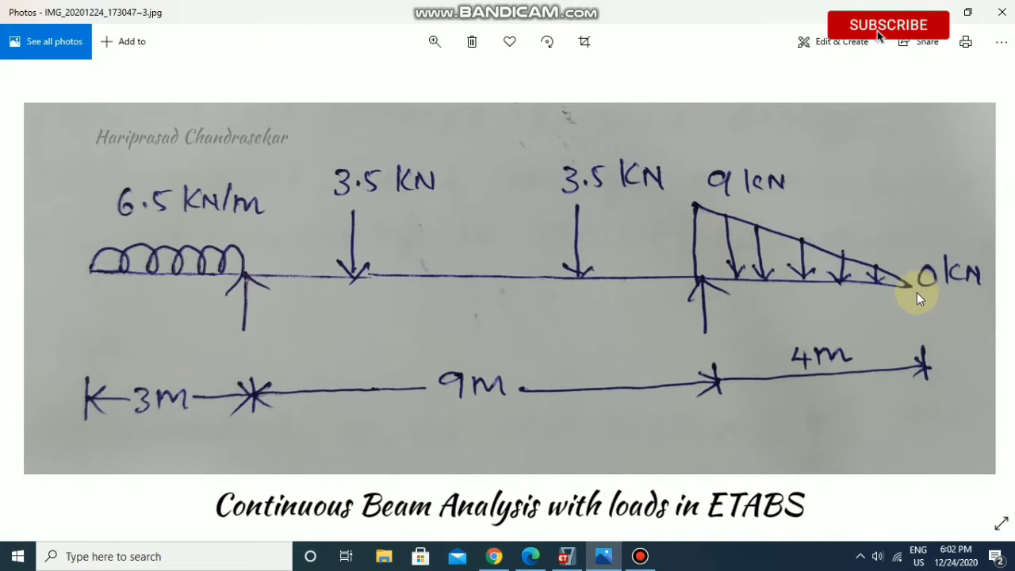
click(937, 11)
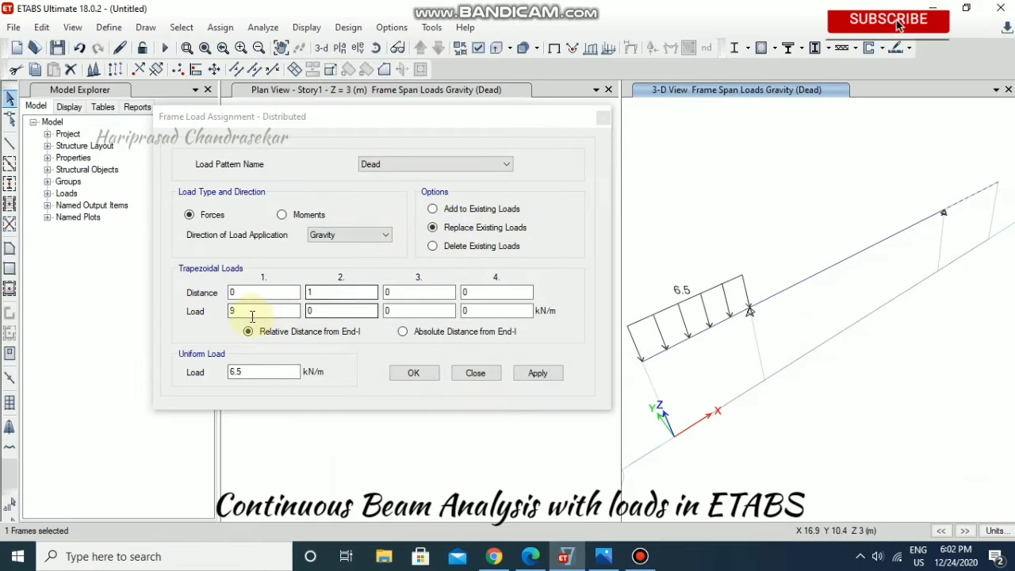
click(268, 372)
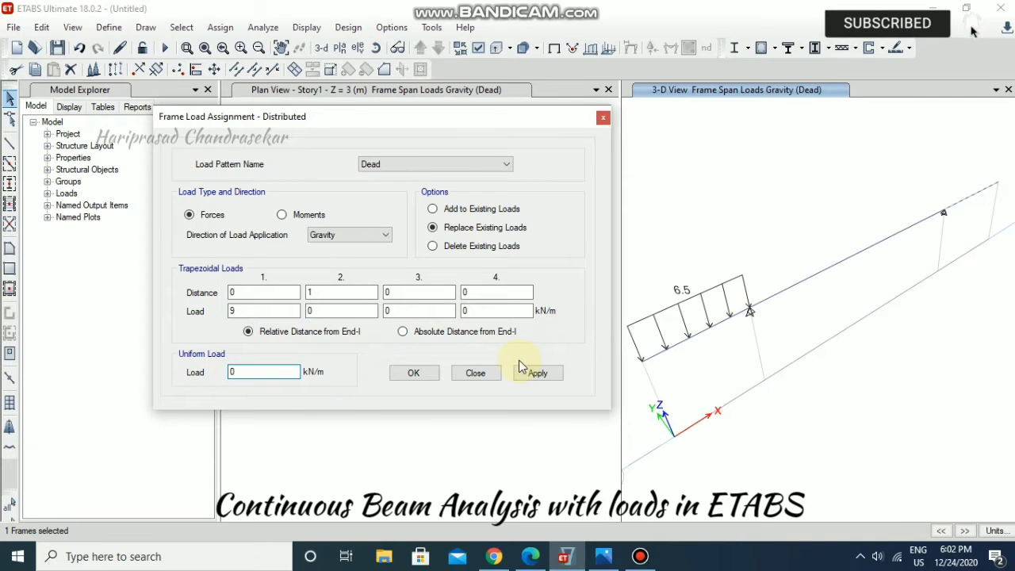
click(537, 374)
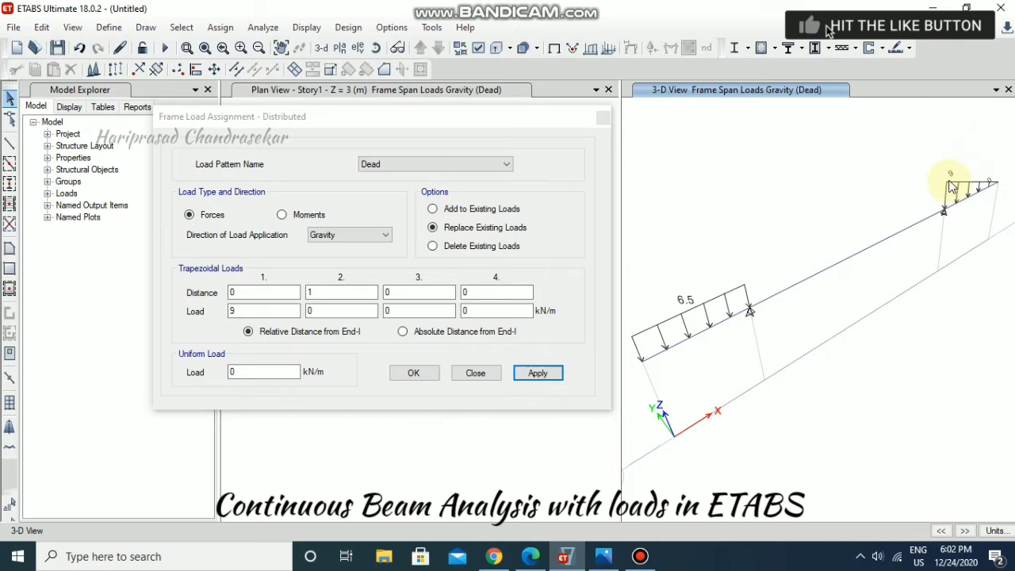
Step: Assign Dead gravity point loads of 3.5 kN at relative distances 0.25 and 0.75 on the 9 m span
click(413, 373)
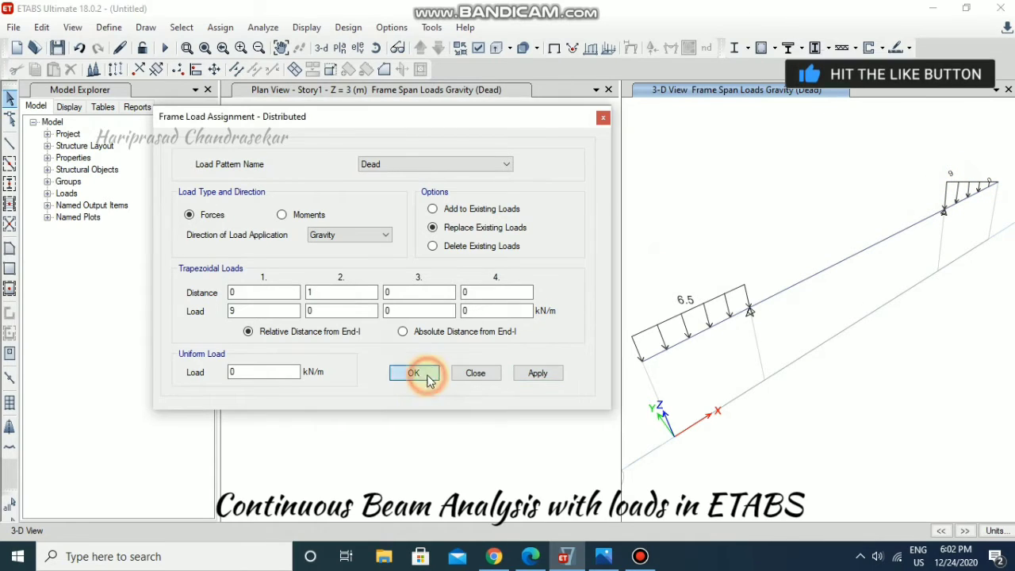
click(858, 254)
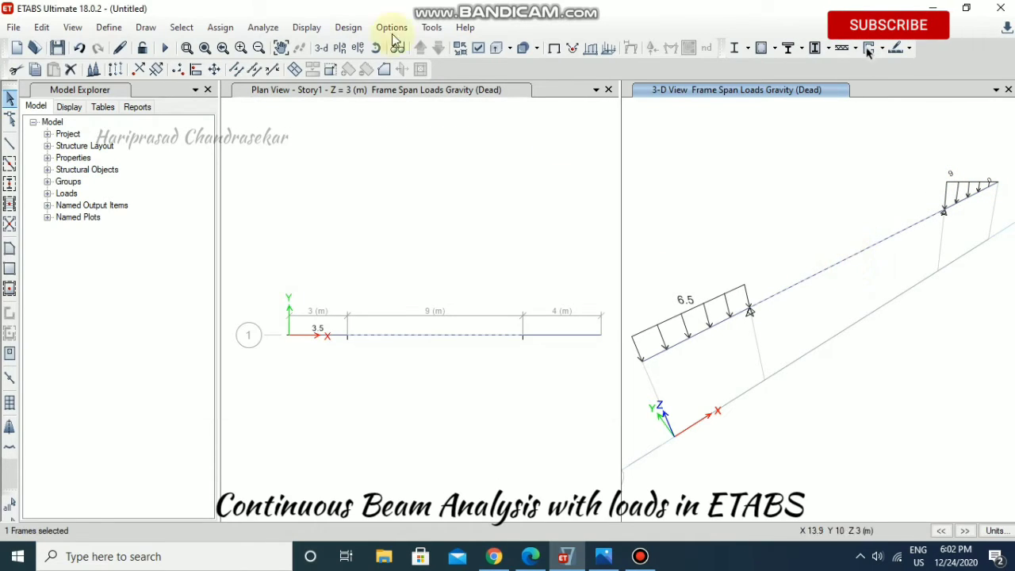
click(221, 28)
mouse_move(376, 169)
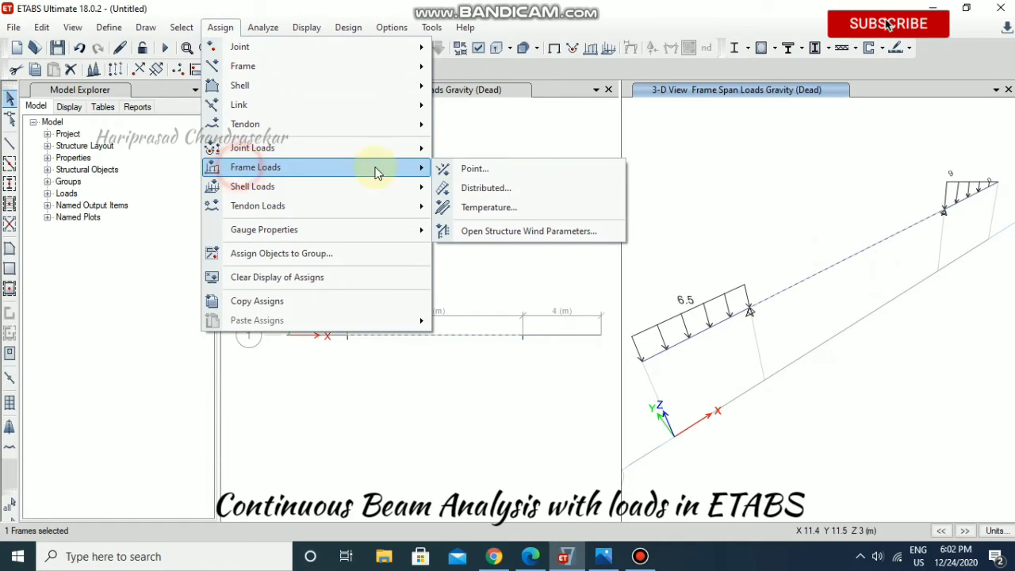
click(475, 169)
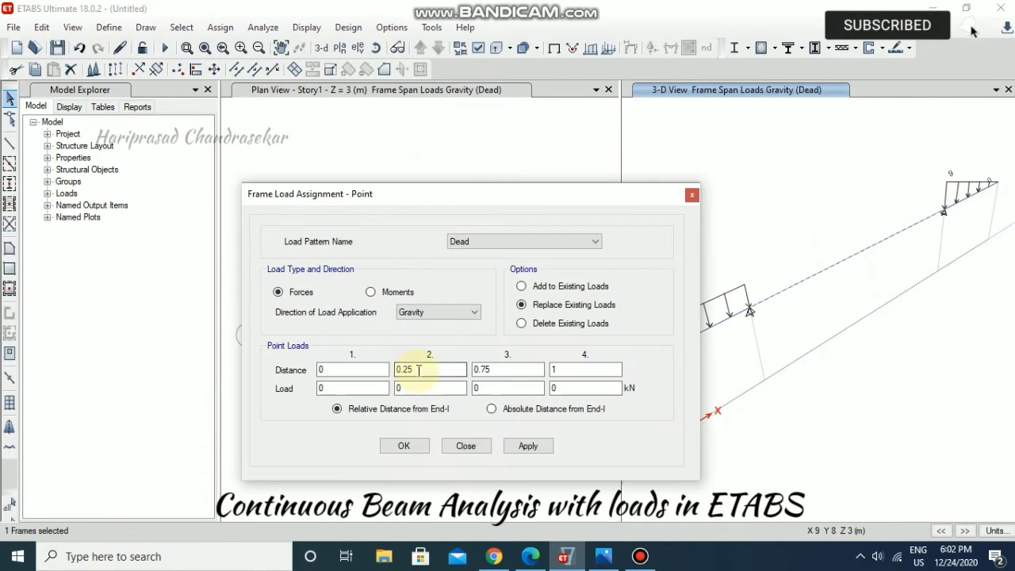
click(505, 369)
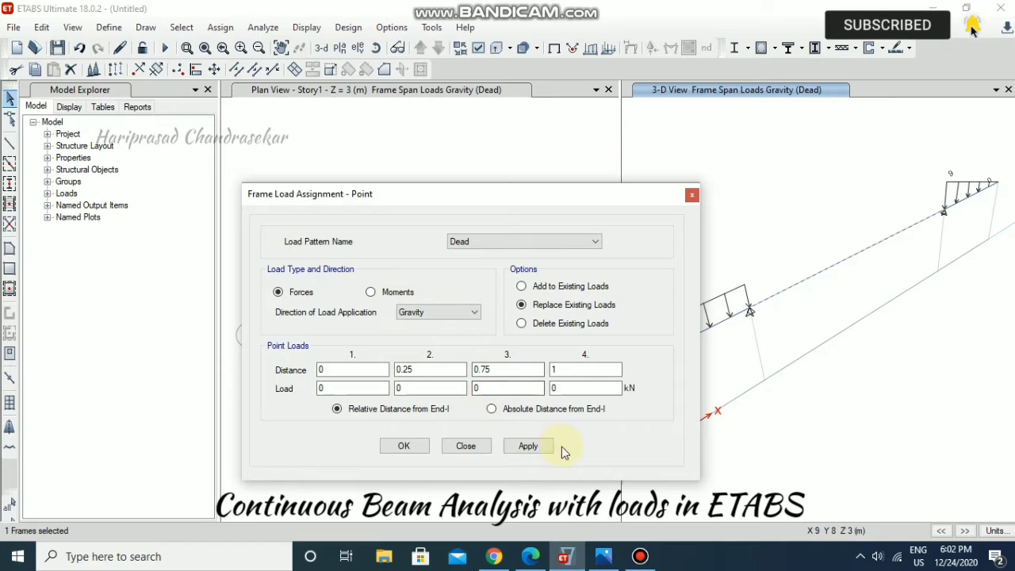
double_click(440, 388)
text(3.)
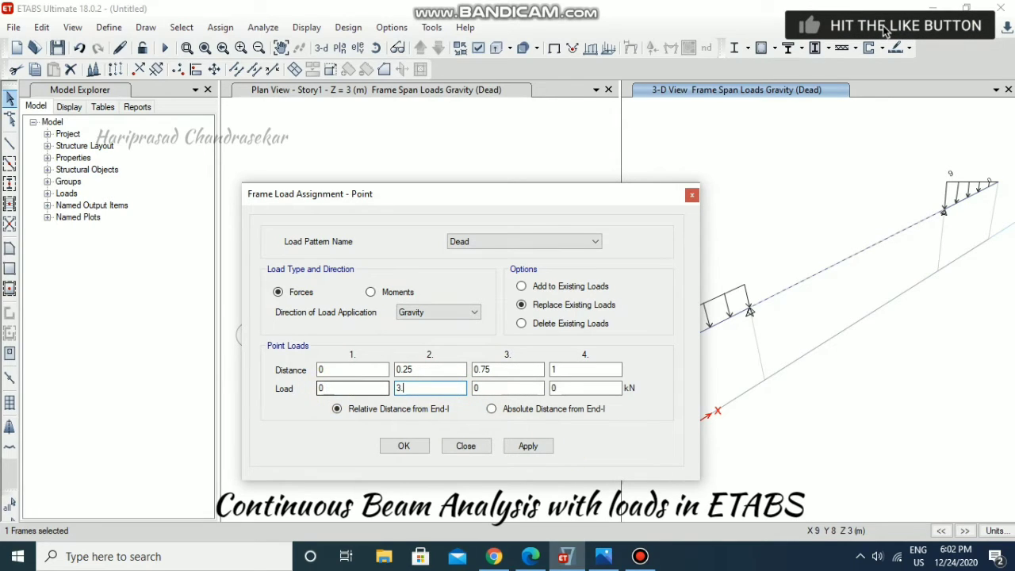
text(3.5)
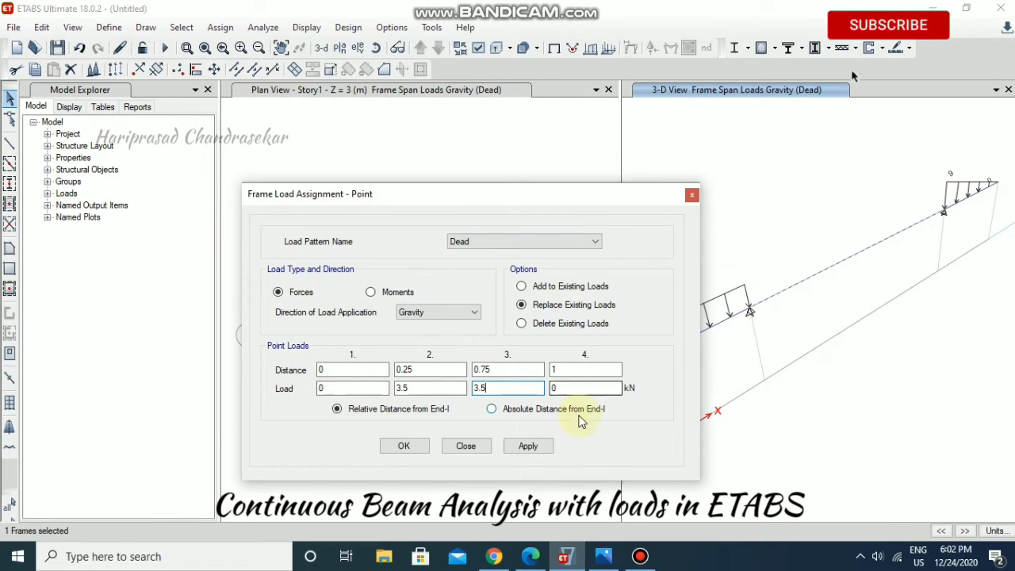
click(531, 445)
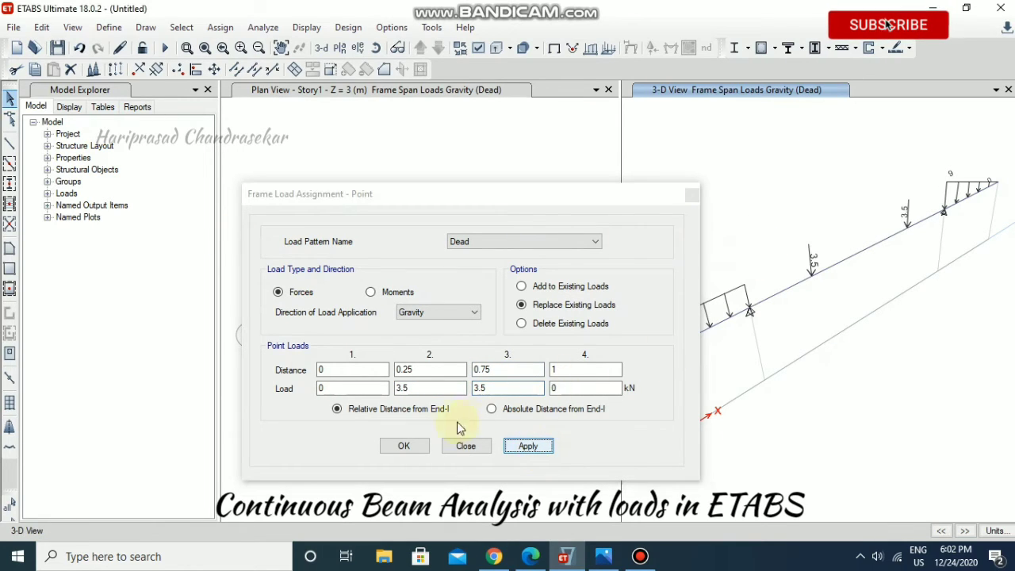
click(406, 446)
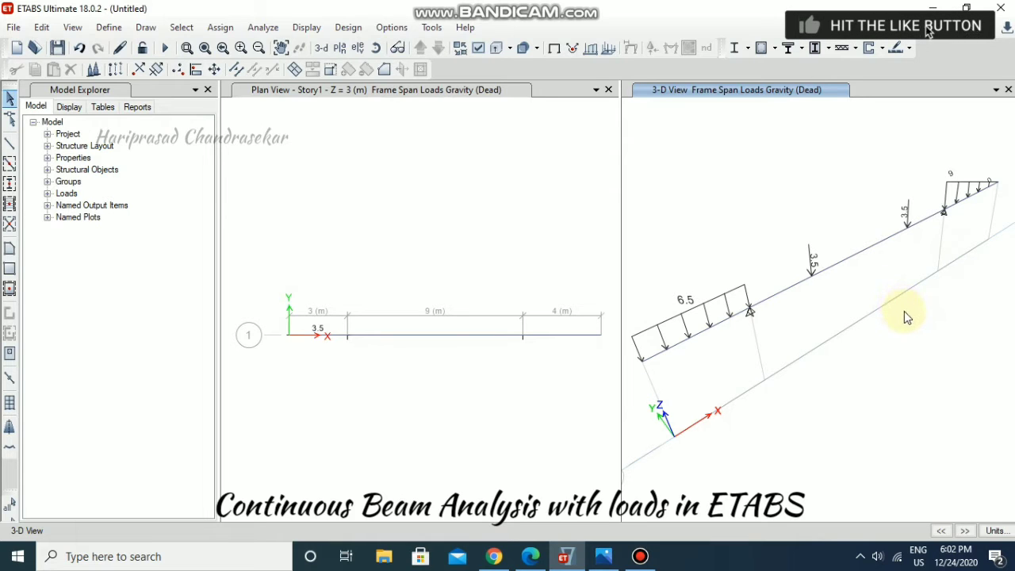
Step: Compare the applied loads with the beam sketch in Photos and run the ETABS model check with all checks selected
click(604, 556)
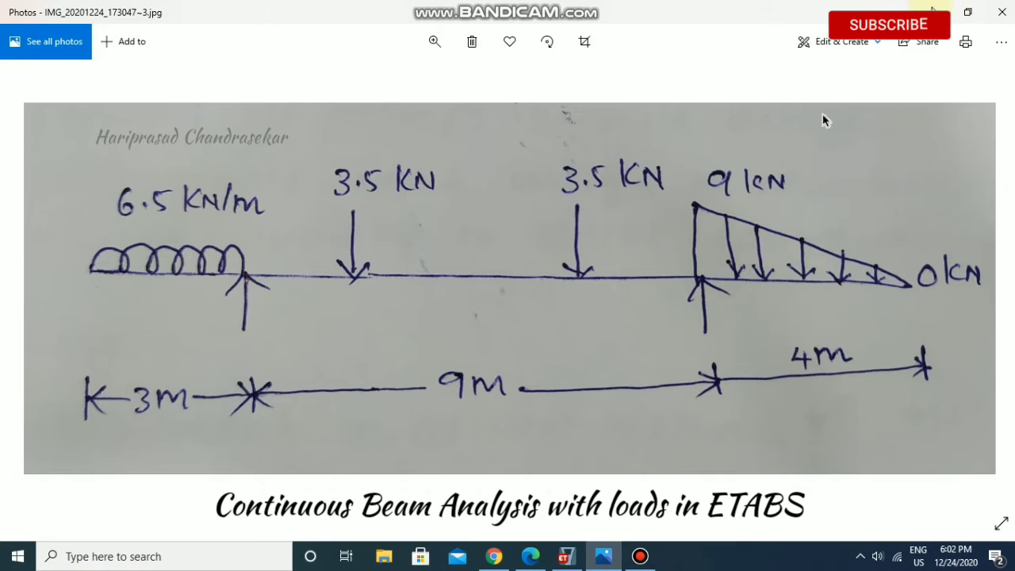
click(932, 10)
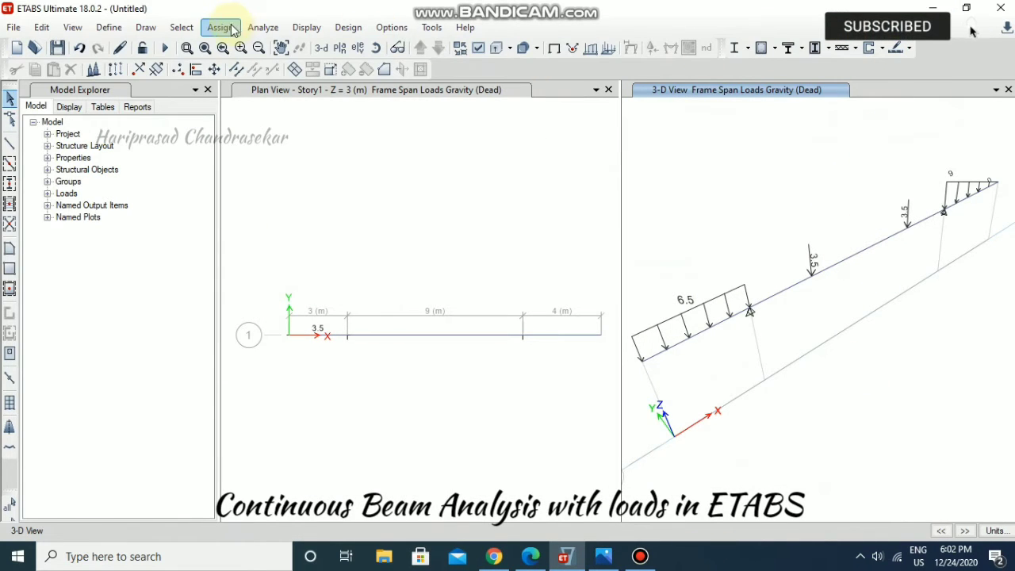
click(262, 28)
click(262, 27)
click(262, 28)
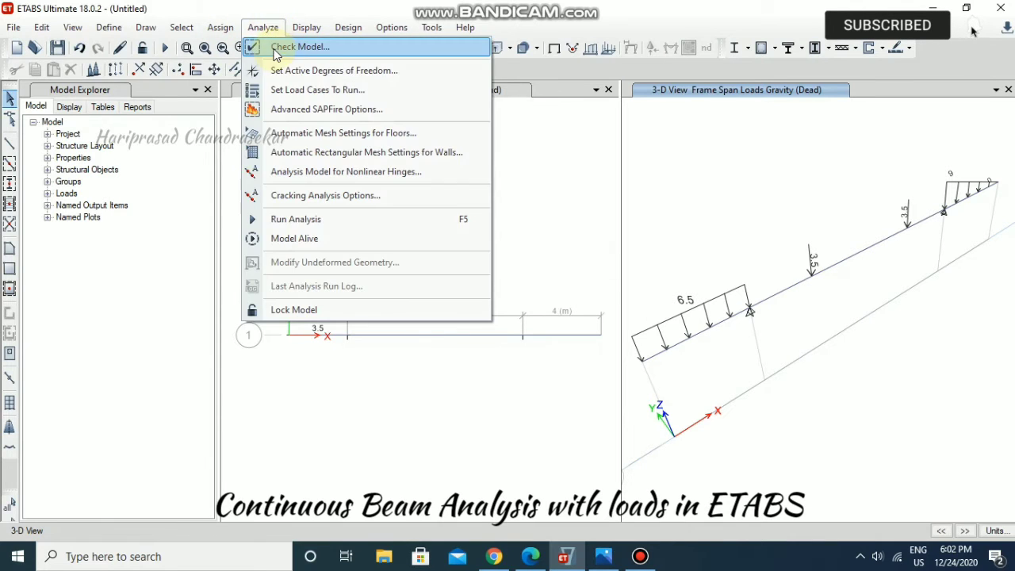
click(279, 46)
click(501, 471)
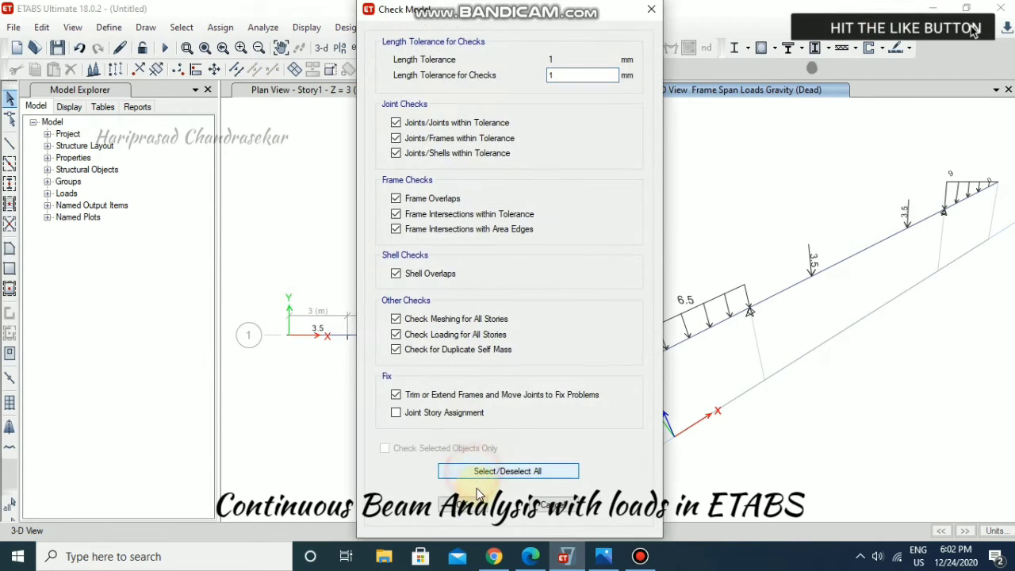
click(468, 505)
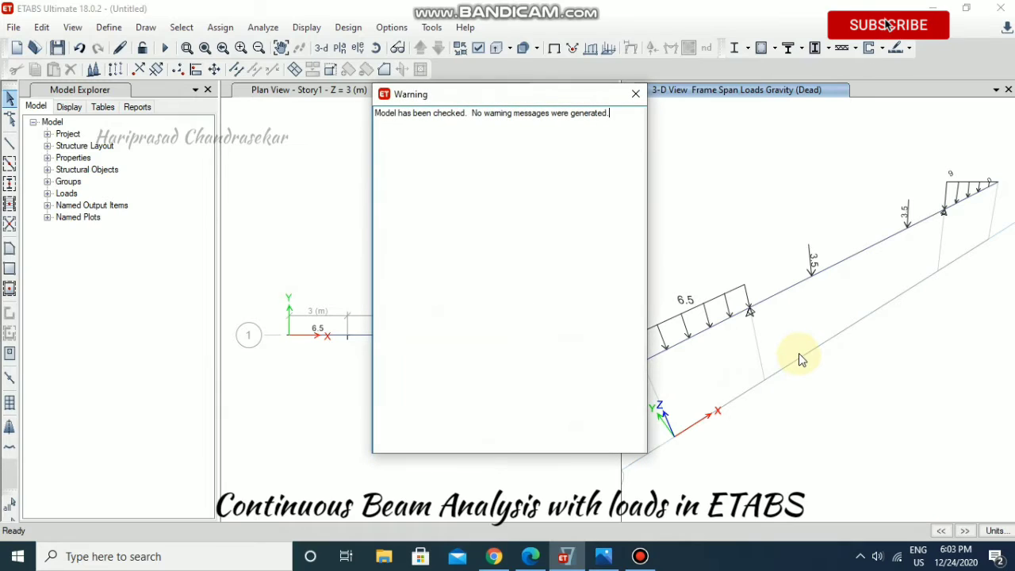
click(634, 98)
Step: Run the analysis, saving the model as "Continuous Beam 1" in the Etabs folder
click(269, 27)
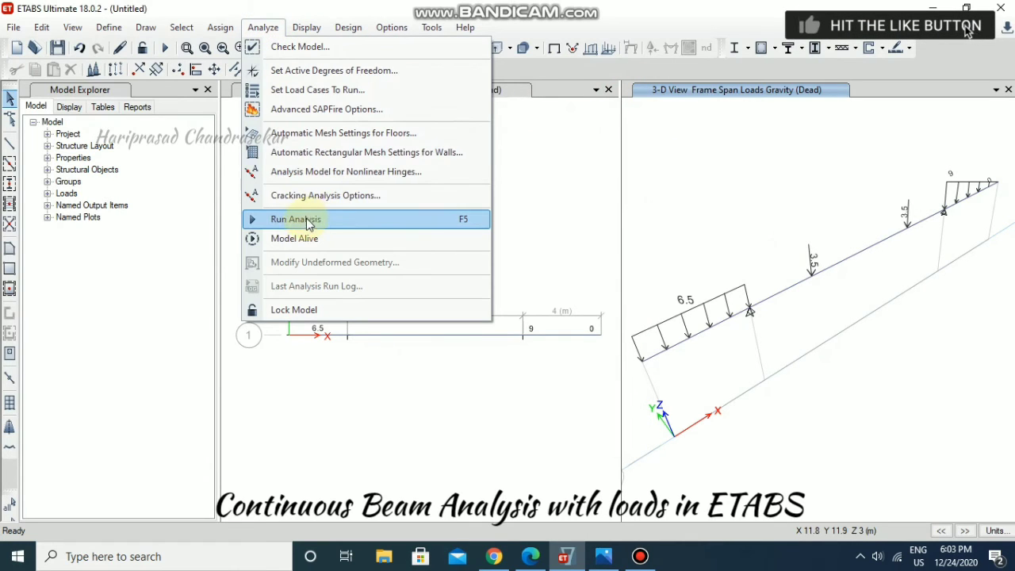
click(308, 222)
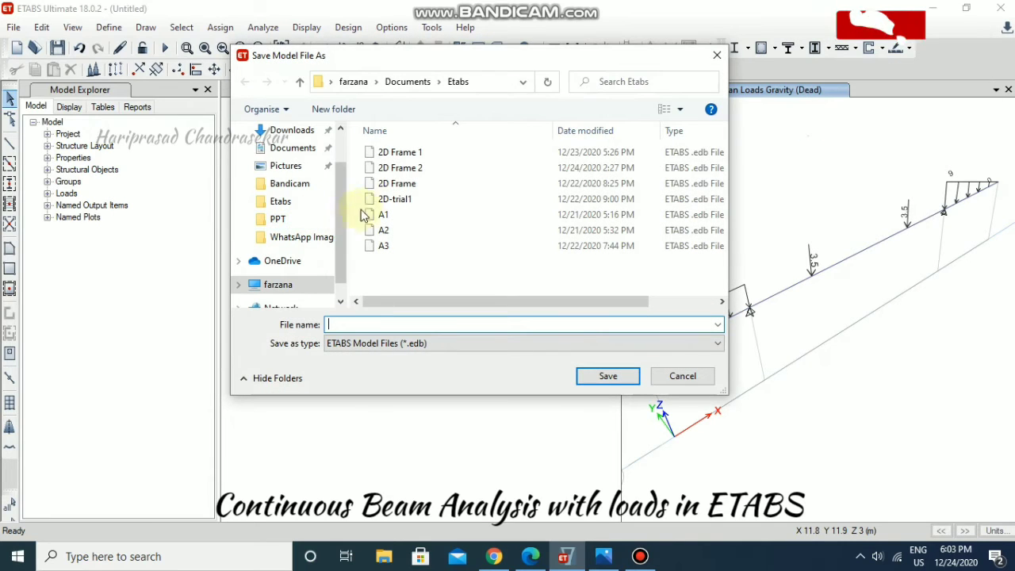
click(396, 183)
click(410, 325)
key(ctrl+a)
text(C)
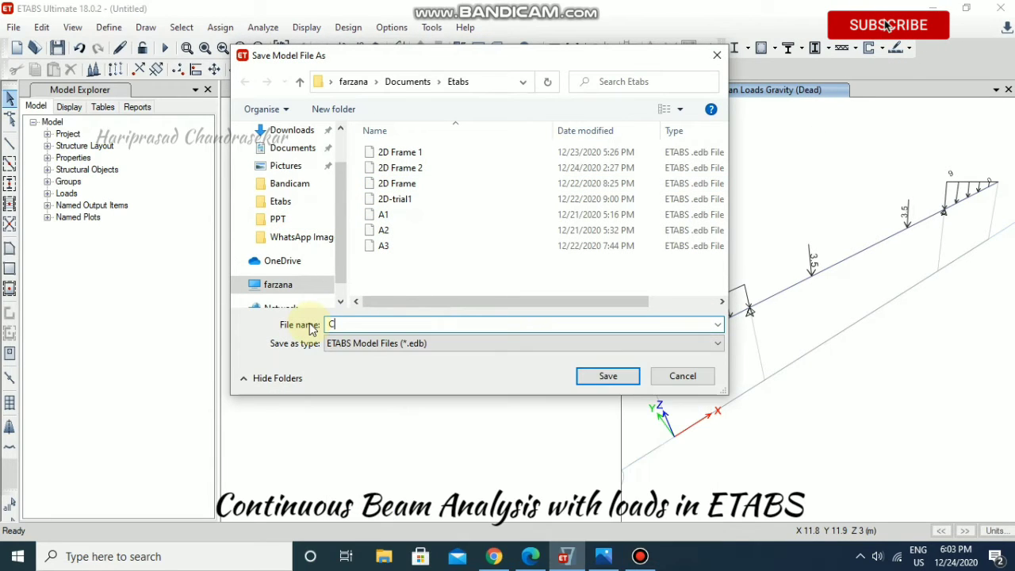
text(ontinuous Beam 1)
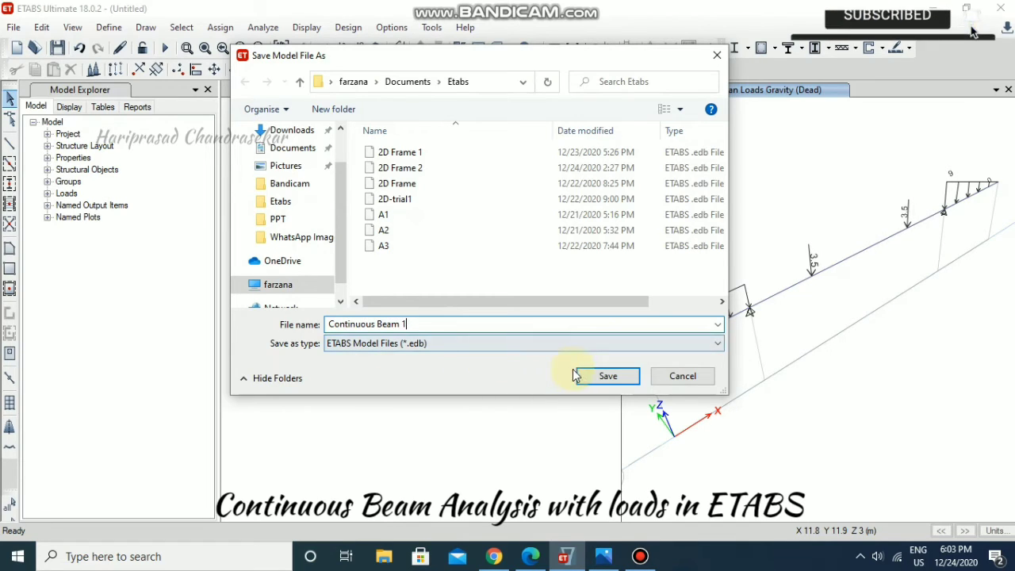
click(599, 375)
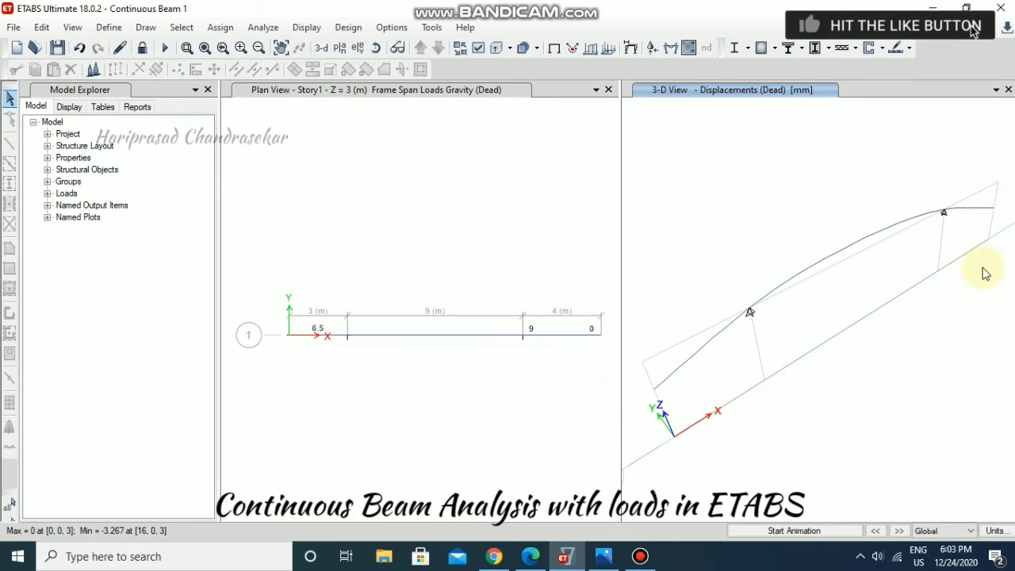
Step: Animate the Dead displaced shape briefly and show it in elevation 1 with the plan view closed
click(826, 536)
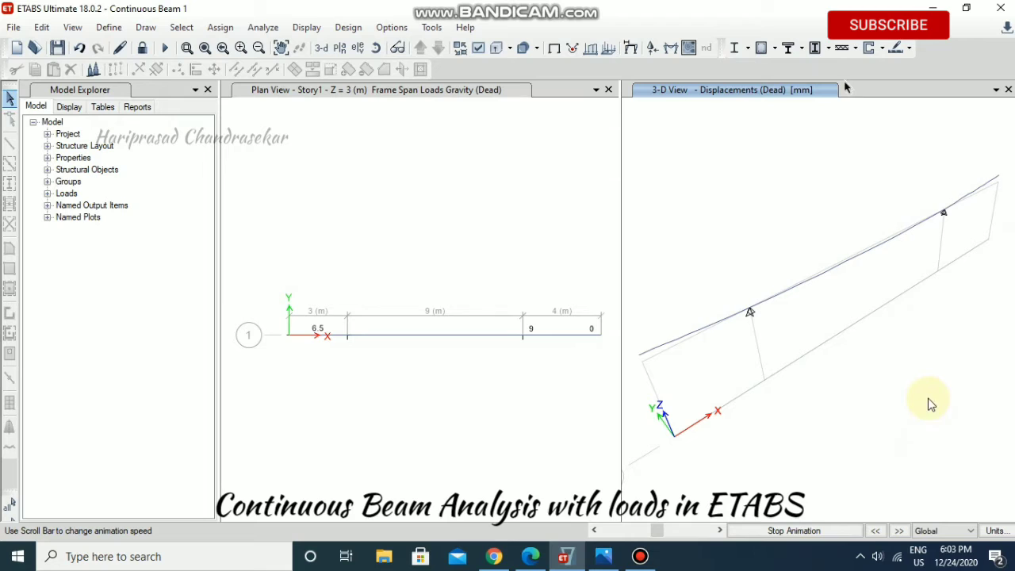
click(834, 531)
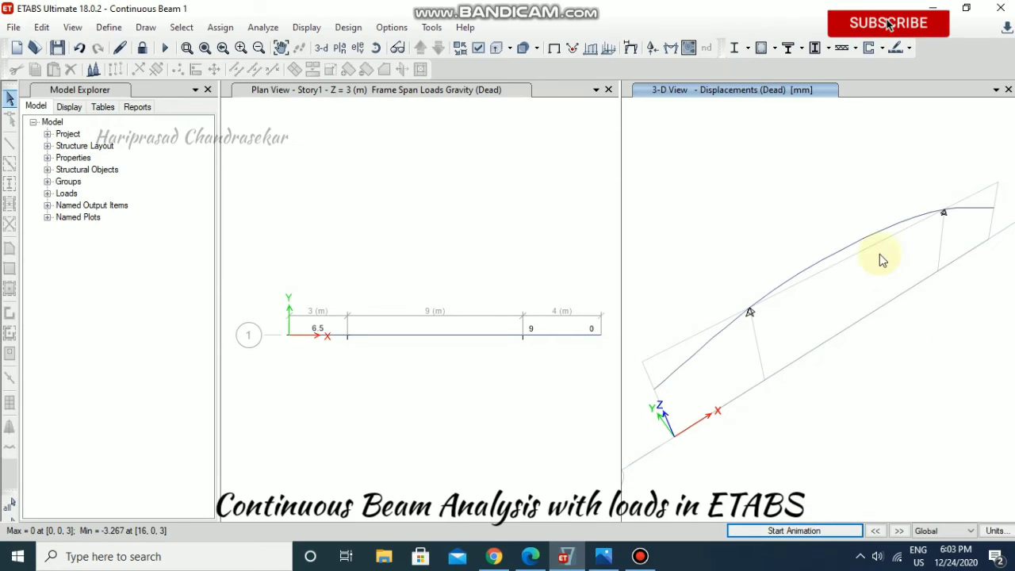
click(608, 90)
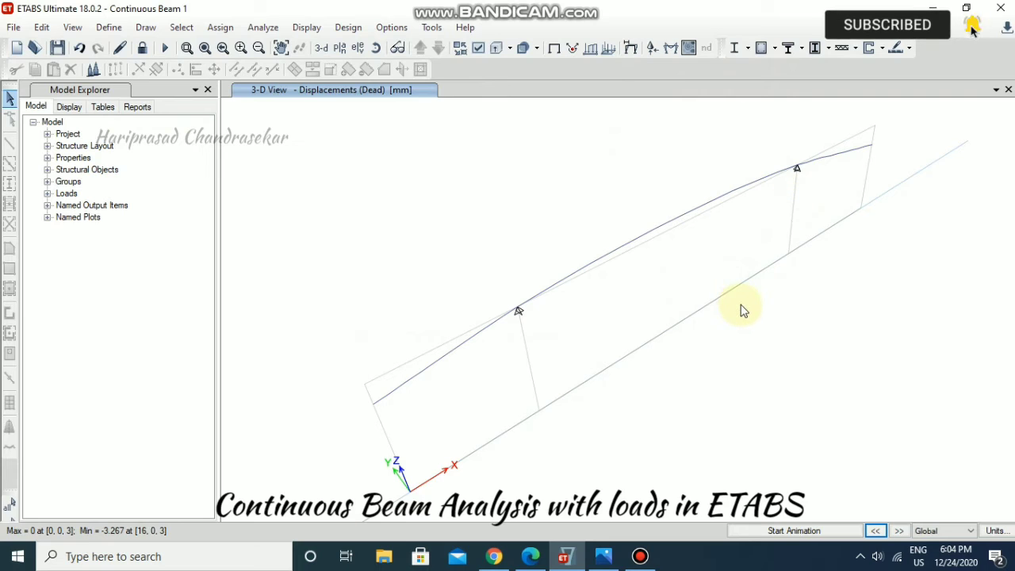
click(357, 48)
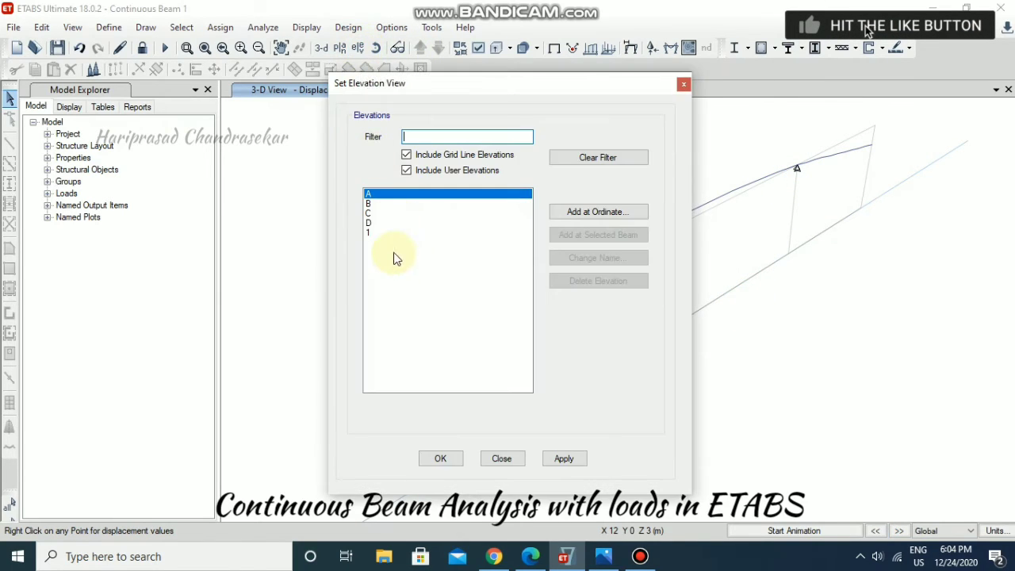
click(386, 232)
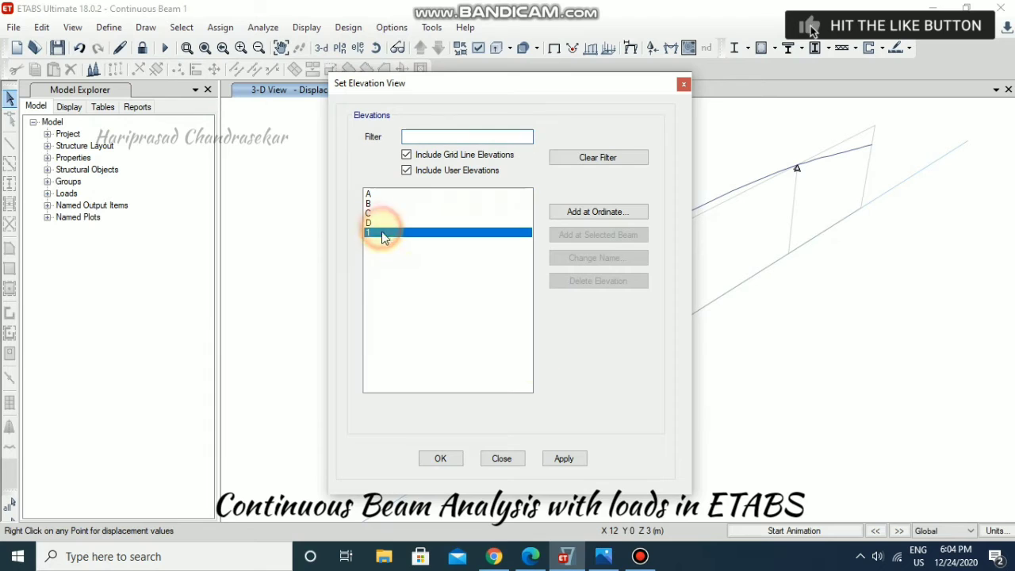
click(444, 458)
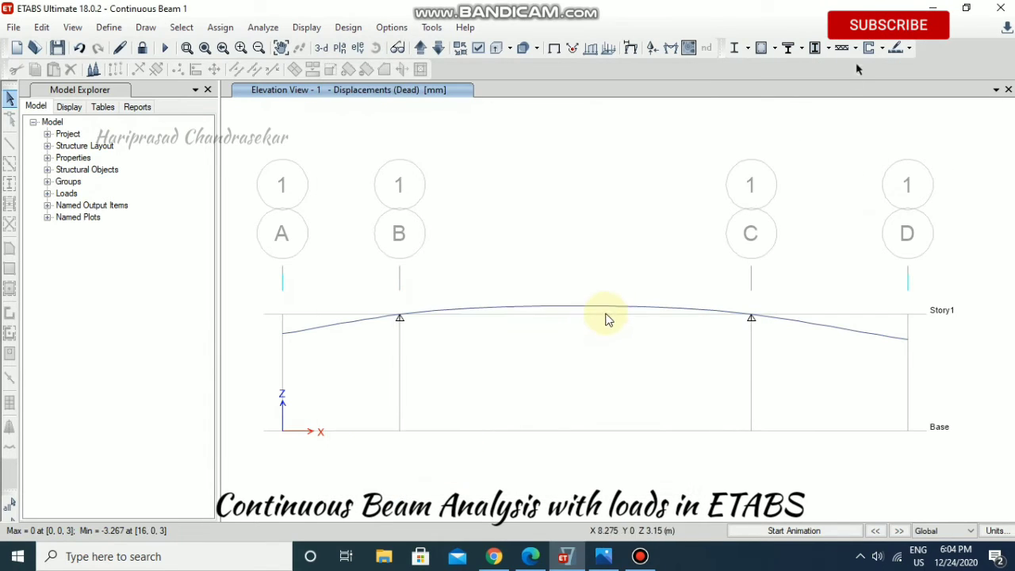
Step: Display the filled Moment 3-3 diagram of the beam for the Dead case, with values at controlling stations
click(670, 50)
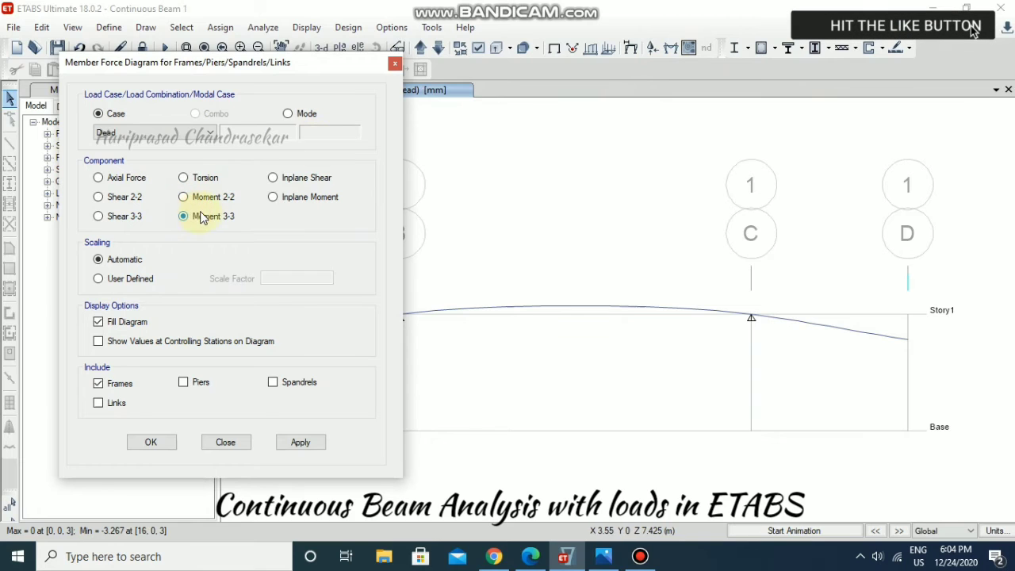
click(303, 442)
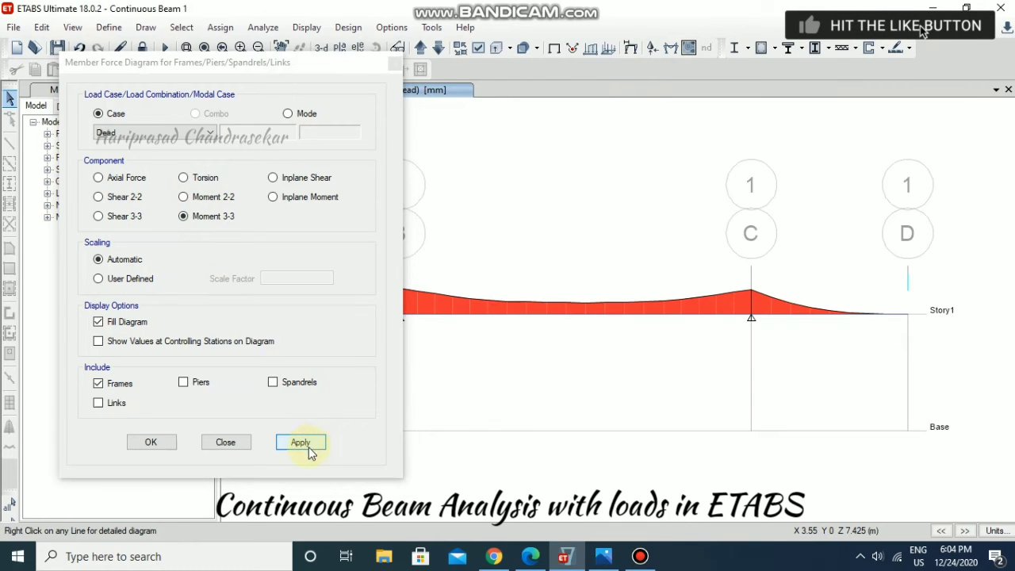
drag(260, 63, 226, 63)
mouse_move(134, 73)
mouse_down()
mouse_move(99, 68)
mouse_move(152, 67)
mouse_up()
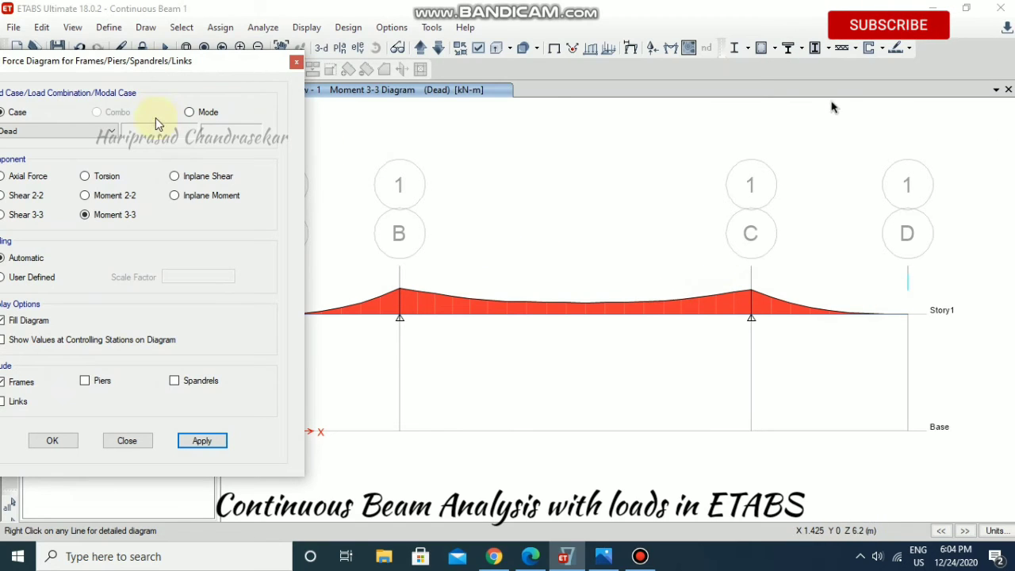
drag(157, 63, 265, 46)
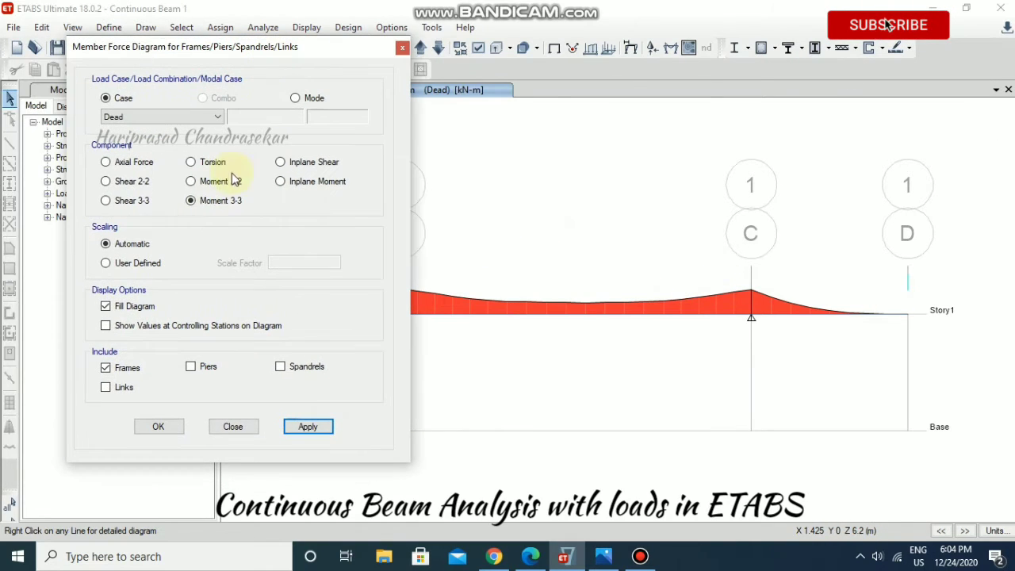
click(127, 329)
click(301, 433)
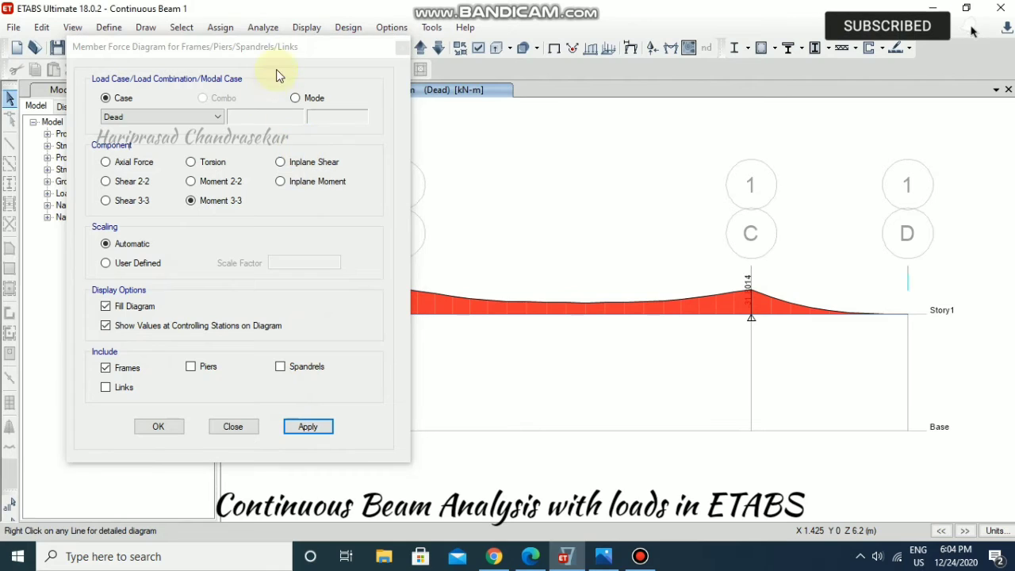
drag(301, 49, 355, 54)
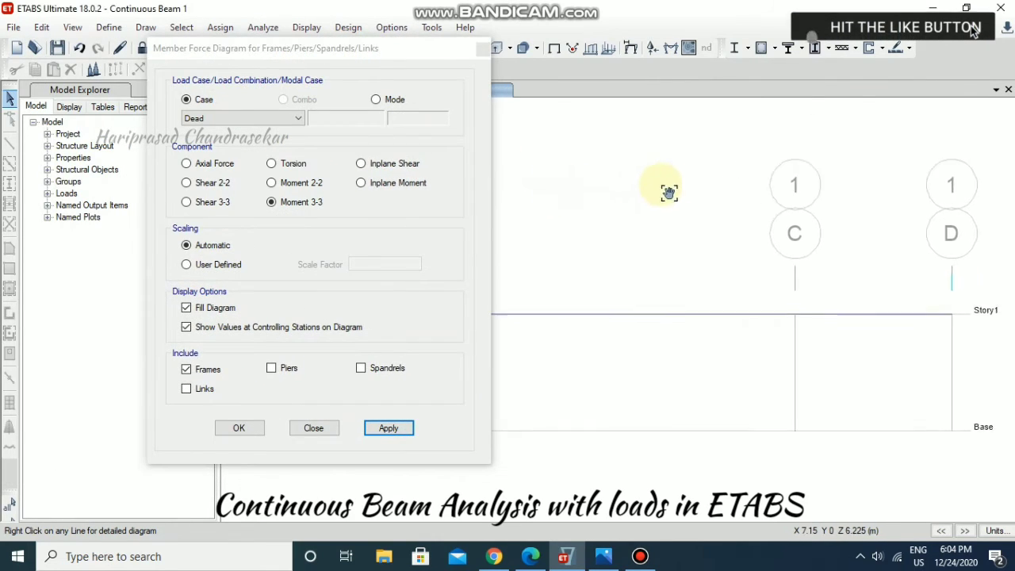
Step: Enlarge the Moment 3-3 diagram with a user-defined scale factor of 0.0002 and fit the whole beam in sight
click(197, 264)
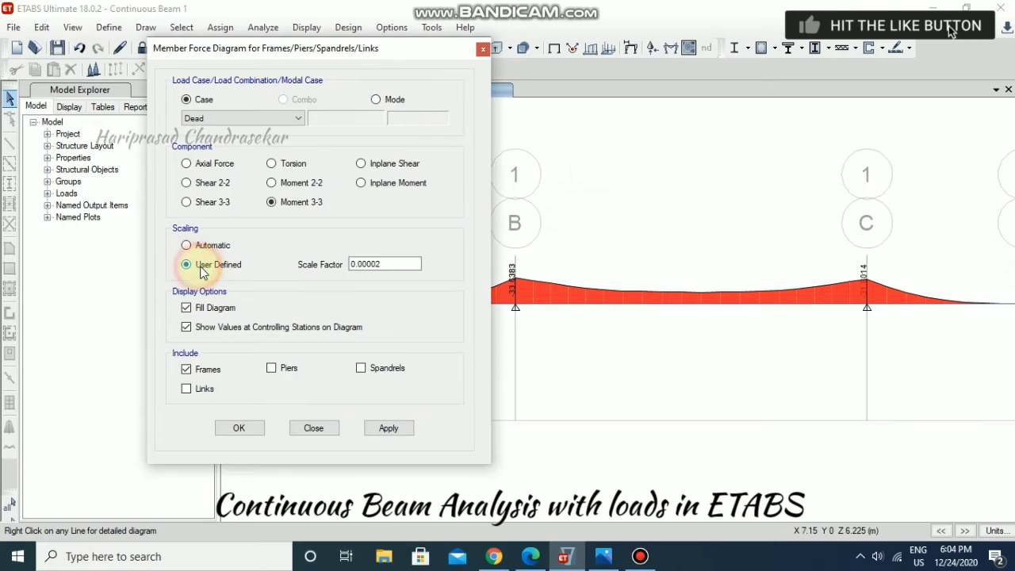
drag(389, 266, 375, 268)
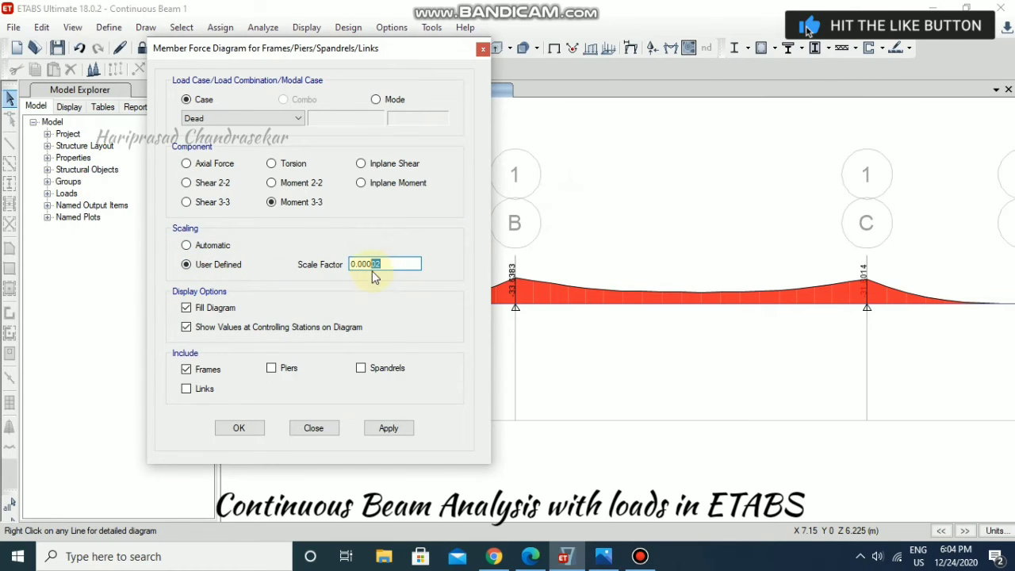
text(2)
click(399, 431)
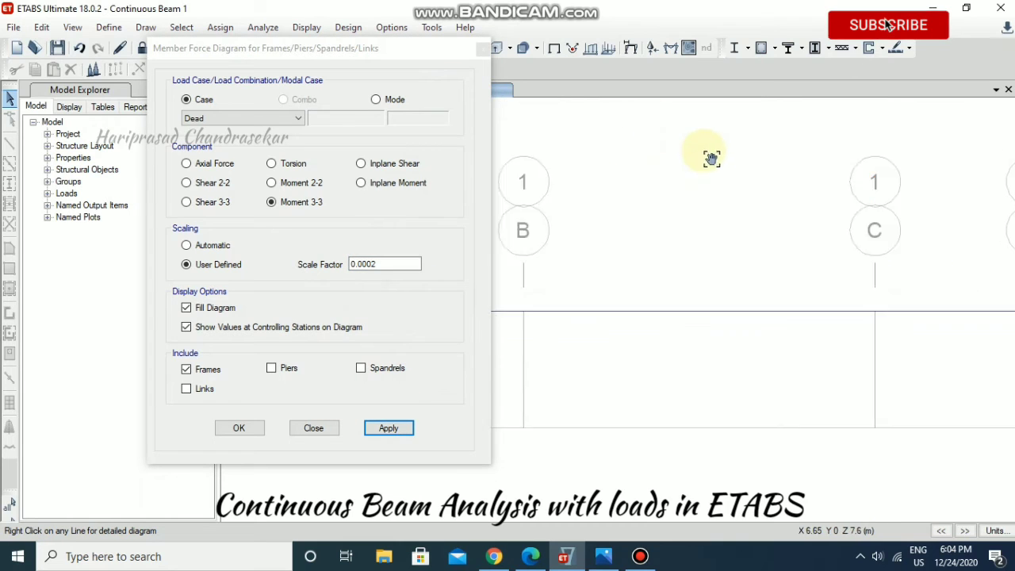
scroll(721, 190, down, 3)
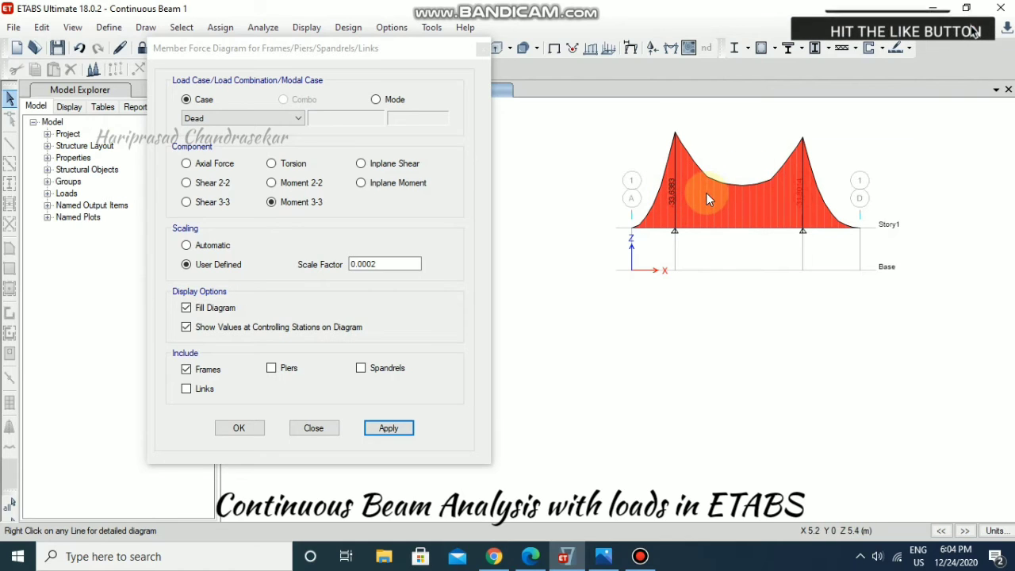
Step: Display the beam's filled Shear 2-2 diagram for the Dead case with automatic scaling
click(208, 184)
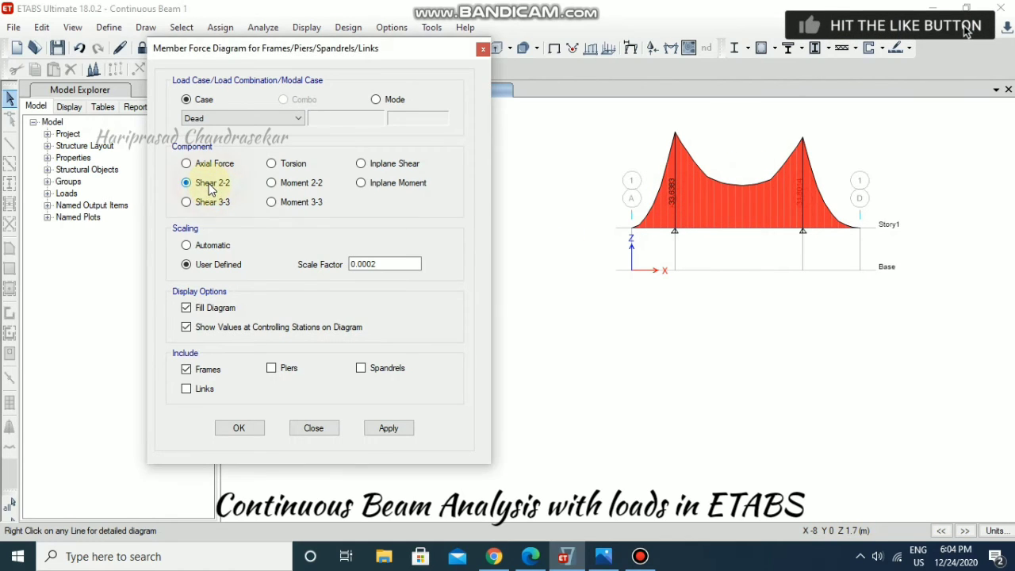
click(388, 431)
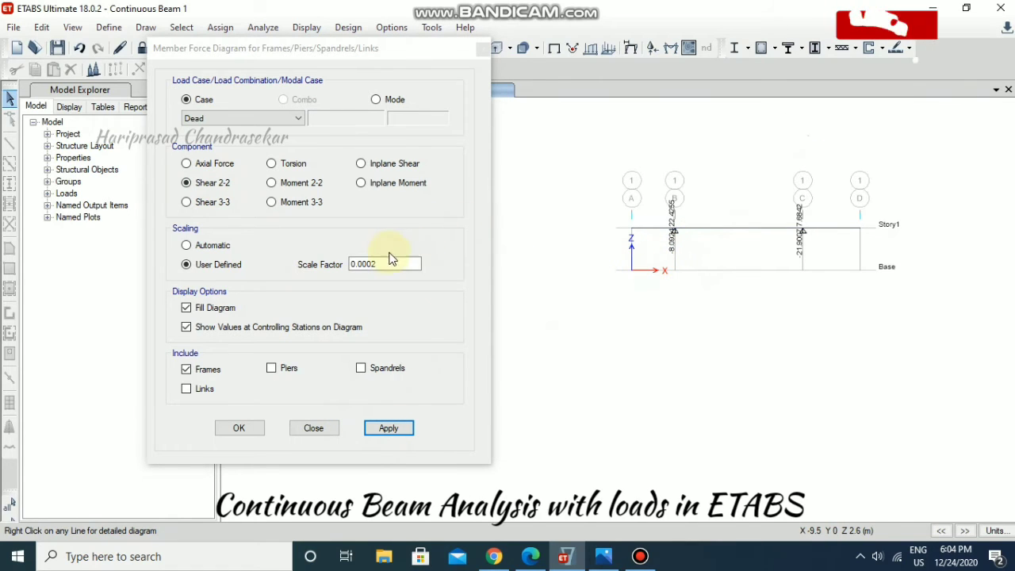
click(204, 248)
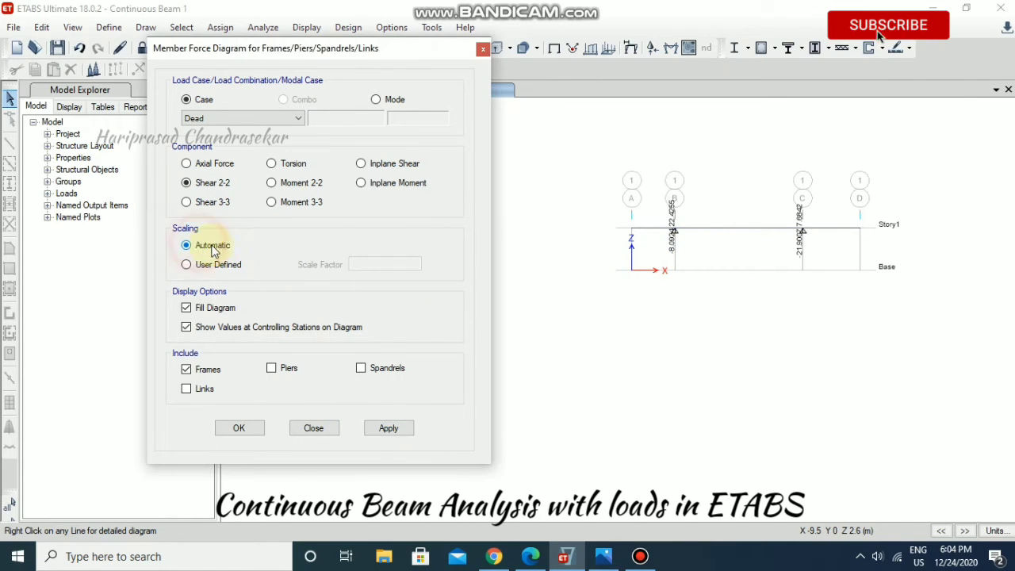
click(389, 428)
scroll(752, 190, up, 3)
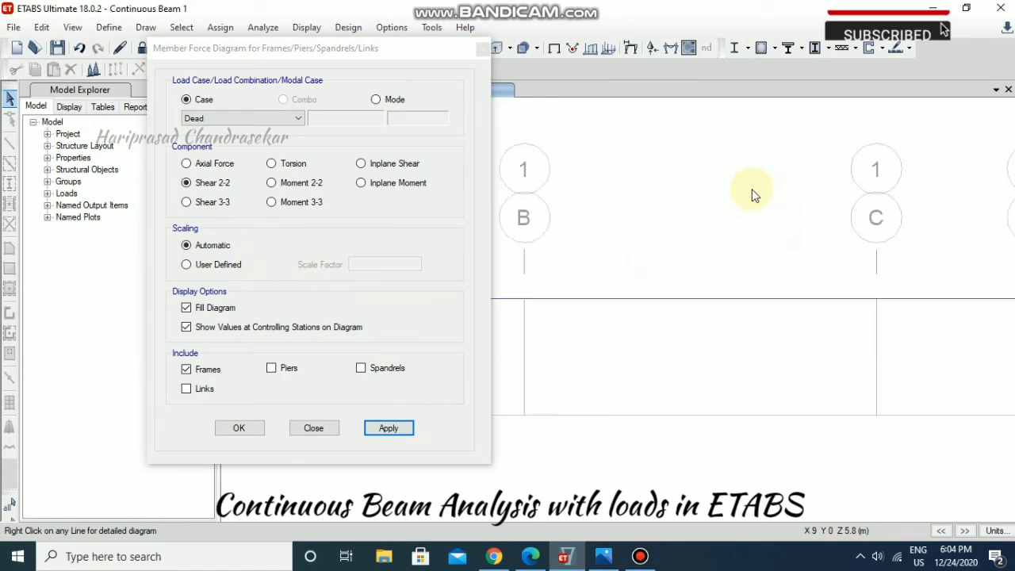
scroll(682, 205, down, 3)
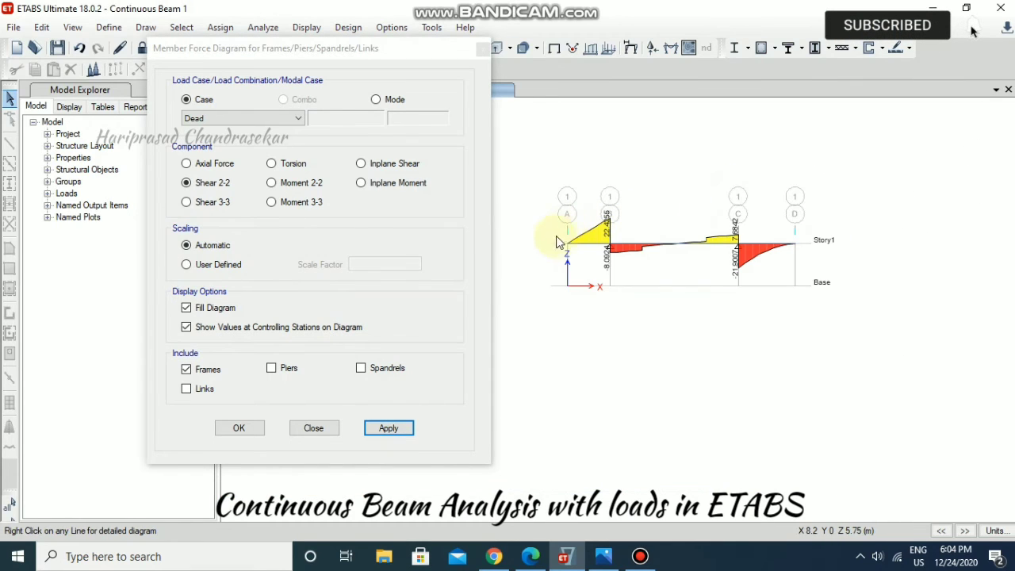
mouse_move(632, 248)
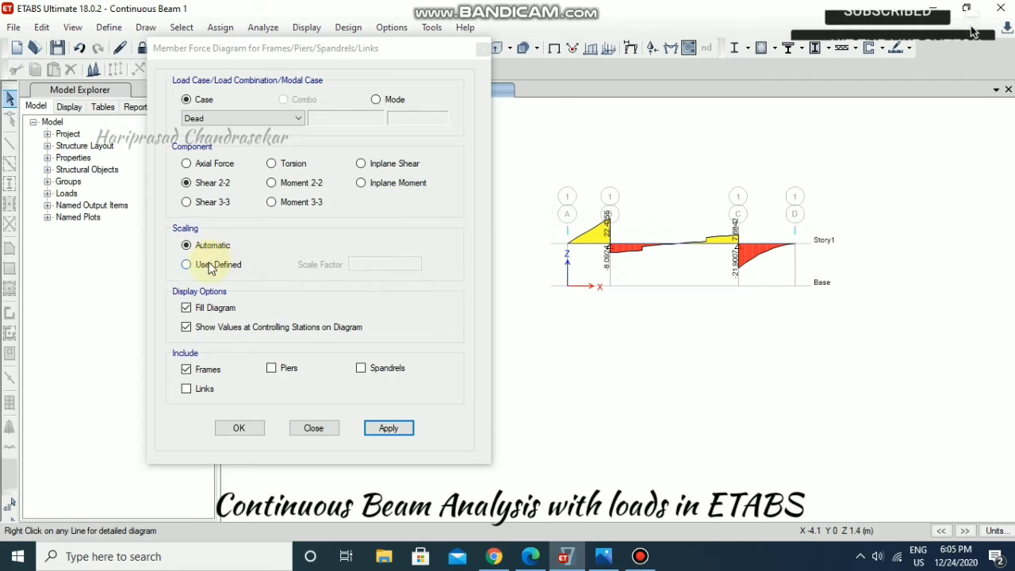
Step: Enlarge the Shear 2-2 diagram with a user-defined scale factor, trying 0.1 first and then 0.25
click(213, 268)
click(378, 264)
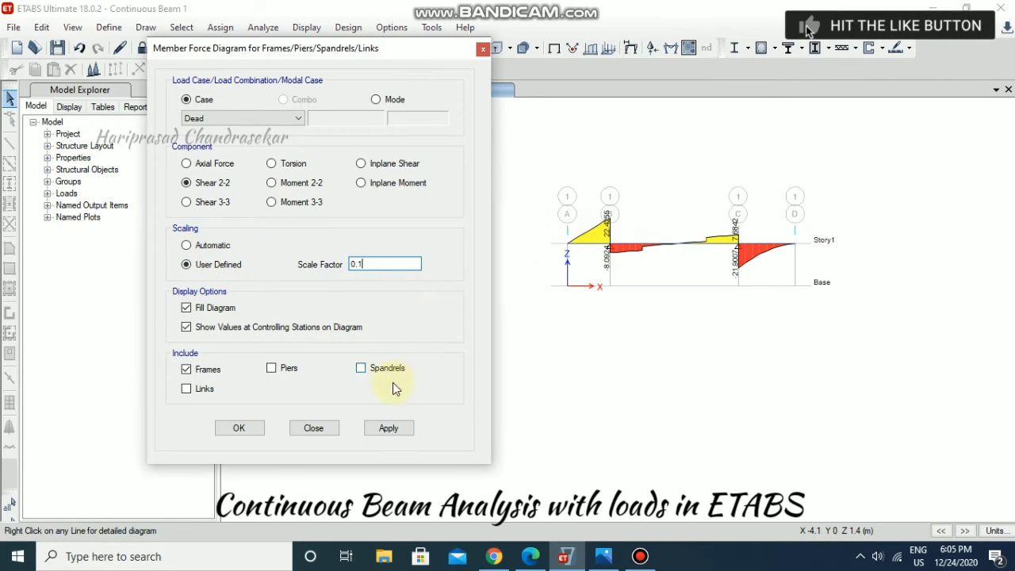
click(396, 427)
click(388, 264)
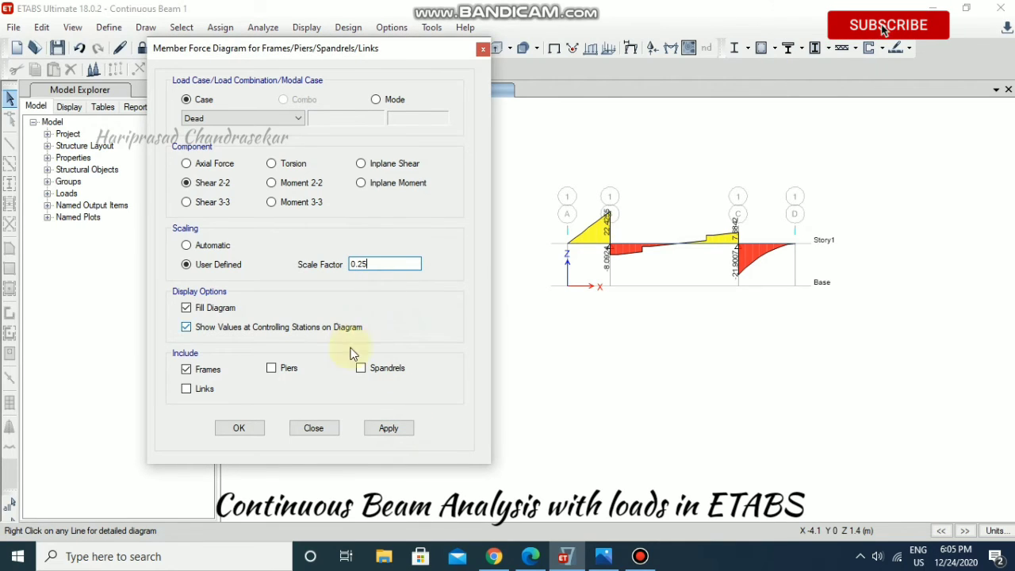
click(387, 428)
scroll(569, 232, up, 3)
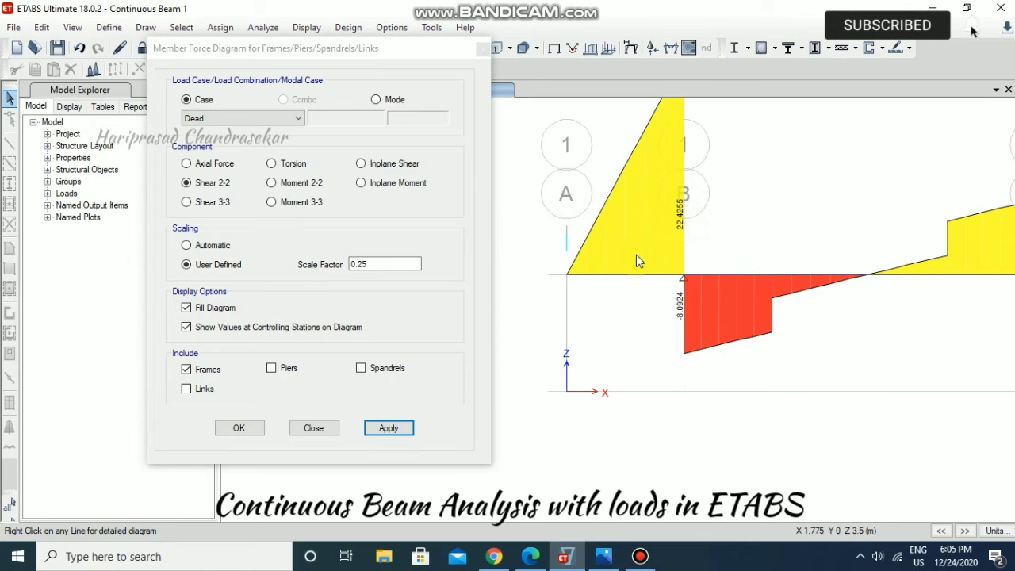
scroll(636, 261, down, 3)
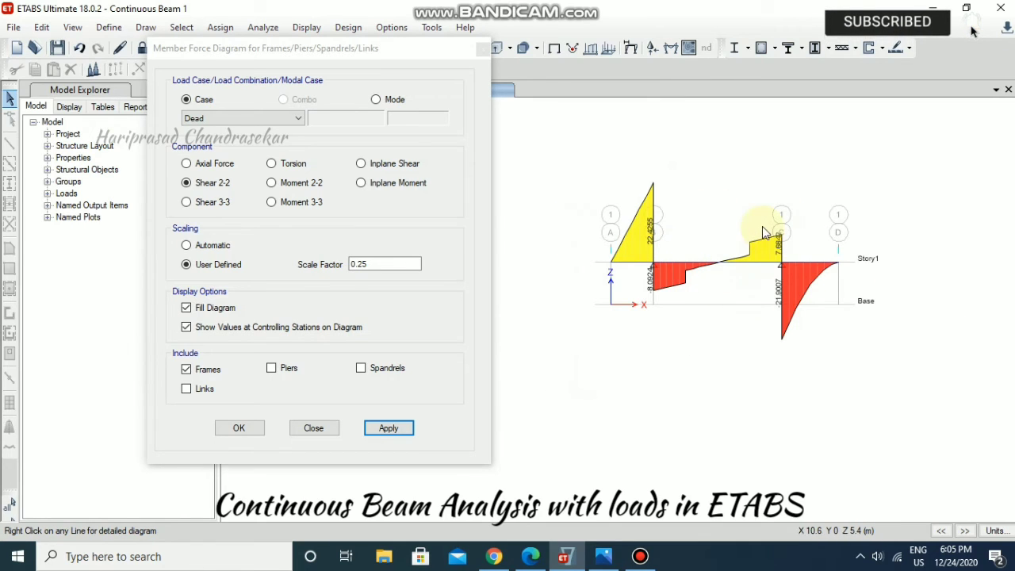
Step: Switch the displayed member force to Moment 3-3 for the Dead case and set its scaling to automatic
click(280, 203)
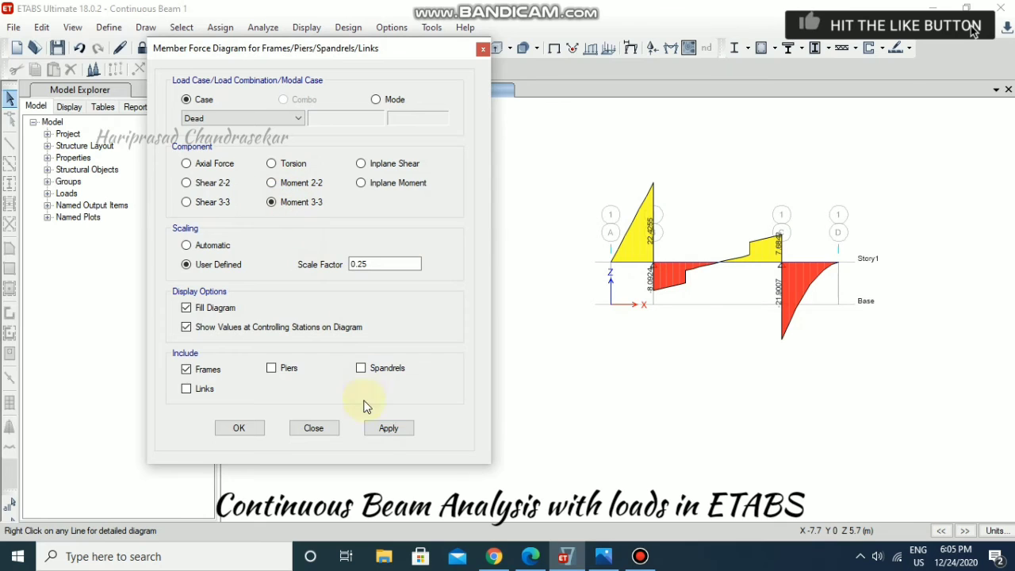
click(388, 428)
middle_drag(711, 299, 712, 379)
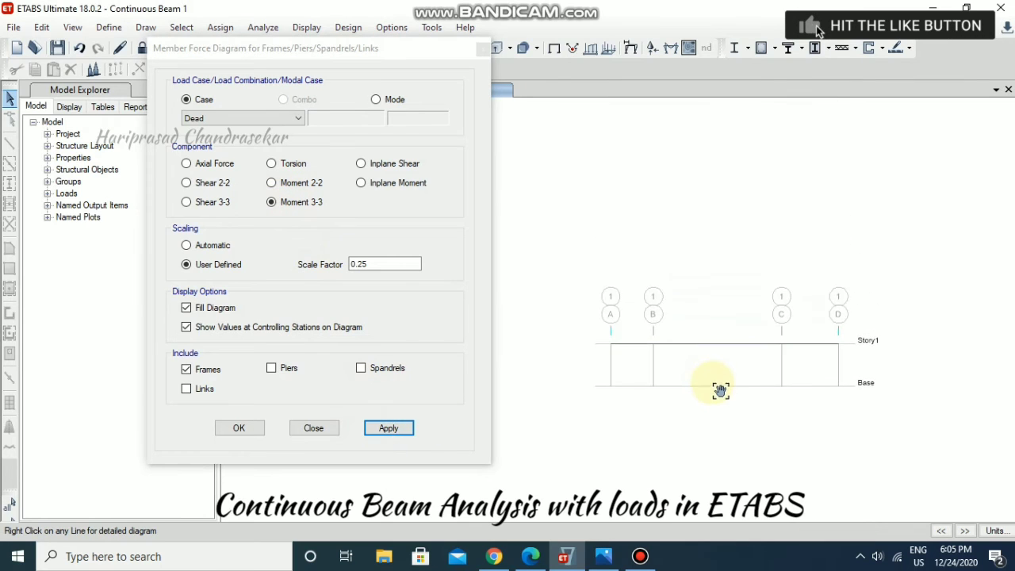
scroll(712, 379, down, 3)
click(188, 245)
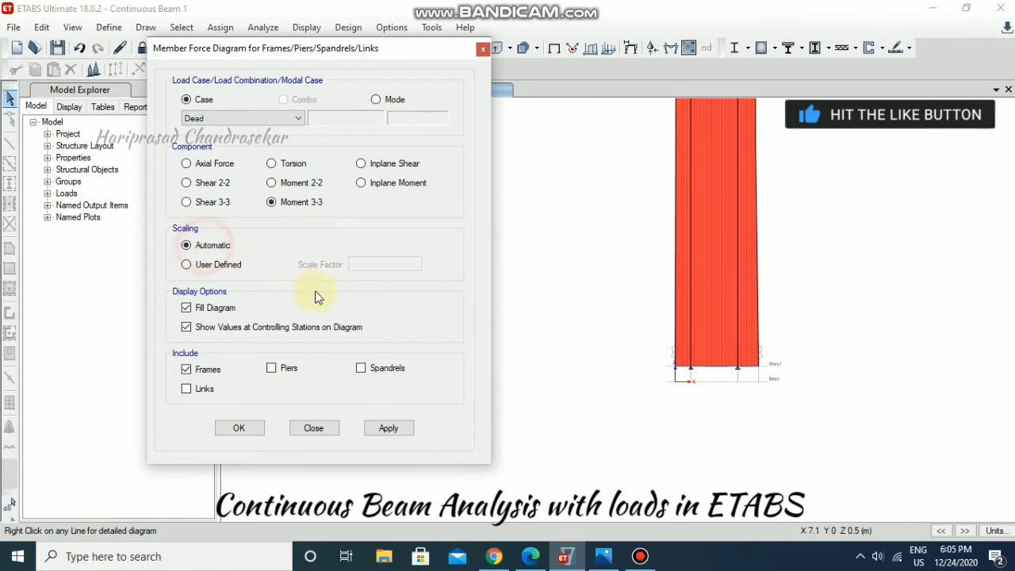
click(389, 428)
scroll(650, 364, up, 5)
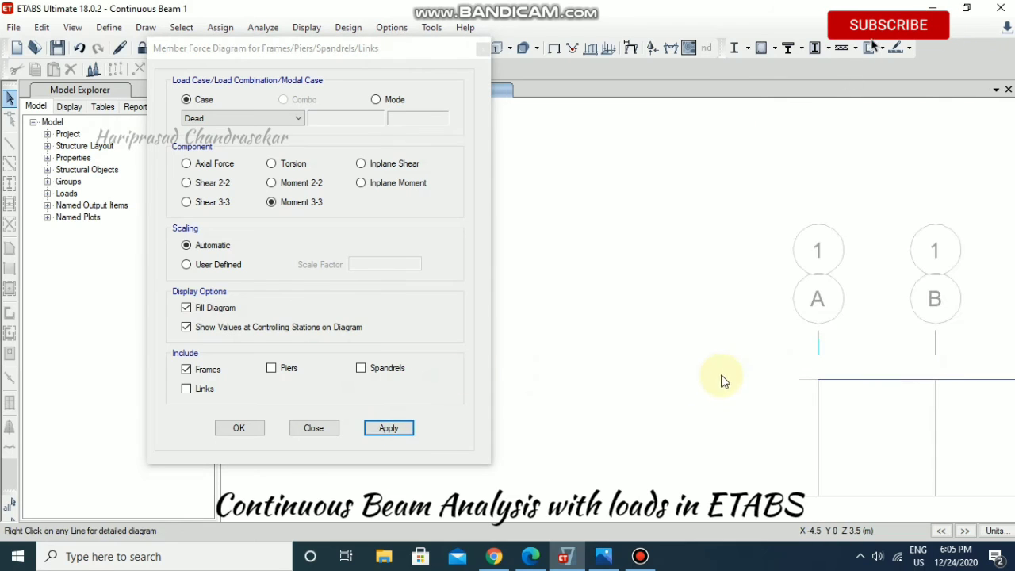
middle_drag(775, 333, 571, 266)
middle_drag(800, 243, 720, 238)
Step: Enlarge the Moment 3-3 diagram with a user-defined scale factor of 0.0002
click(197, 264)
click(387, 265)
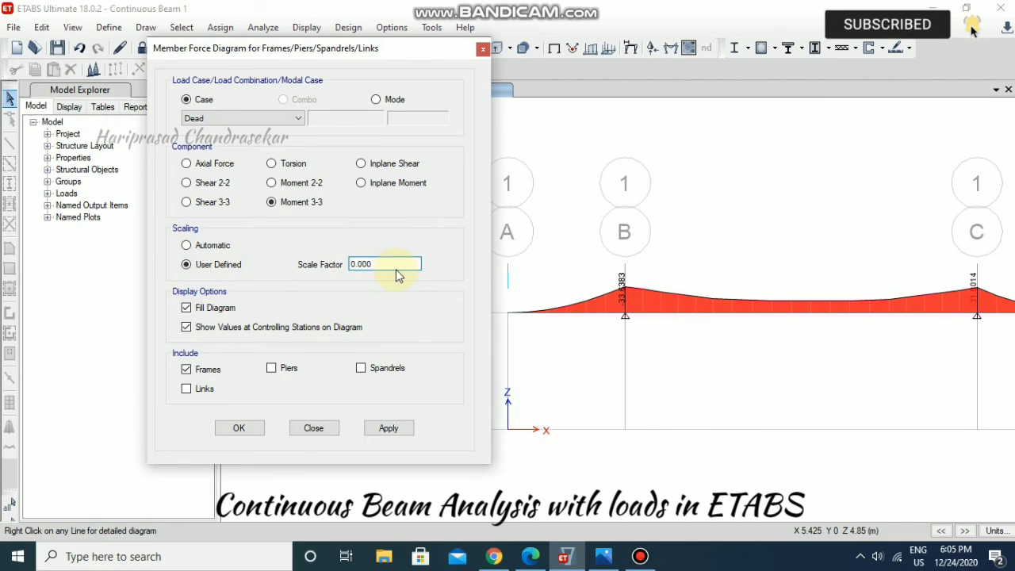
text(2)
click(387, 428)
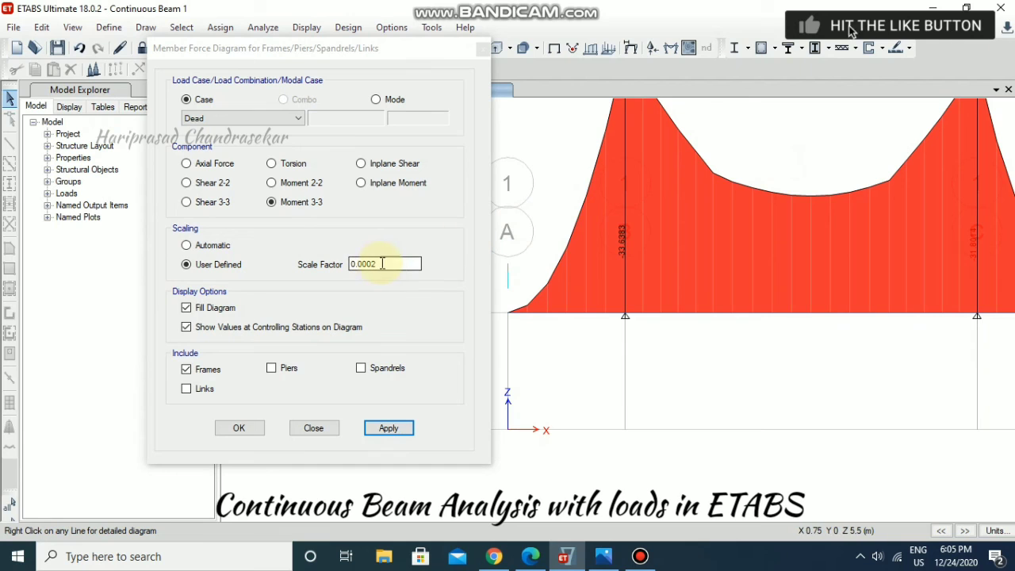
Step: Return the Moment 3-3 diagram to automatic scaling and accept the member force display settings
click(186, 245)
click(388, 428)
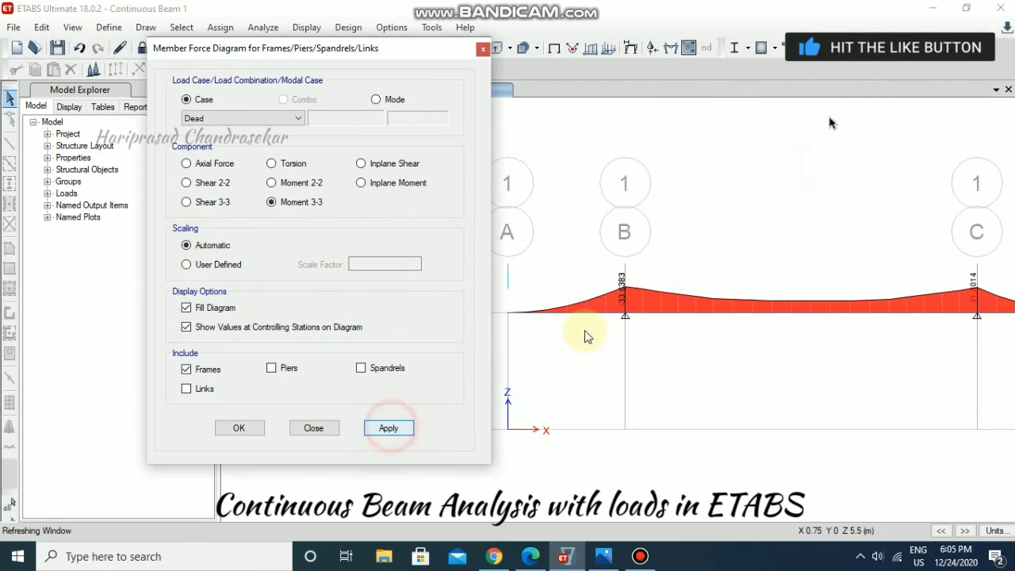
middle_drag(697, 273, 677, 268)
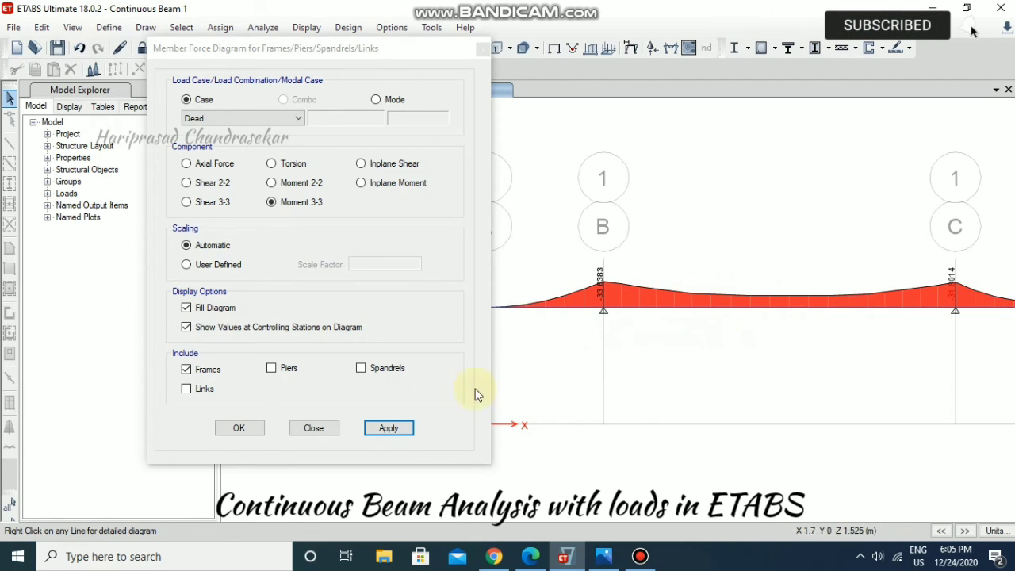
middle_drag(703, 228, 683, 213)
scroll(683, 213, down, 3)
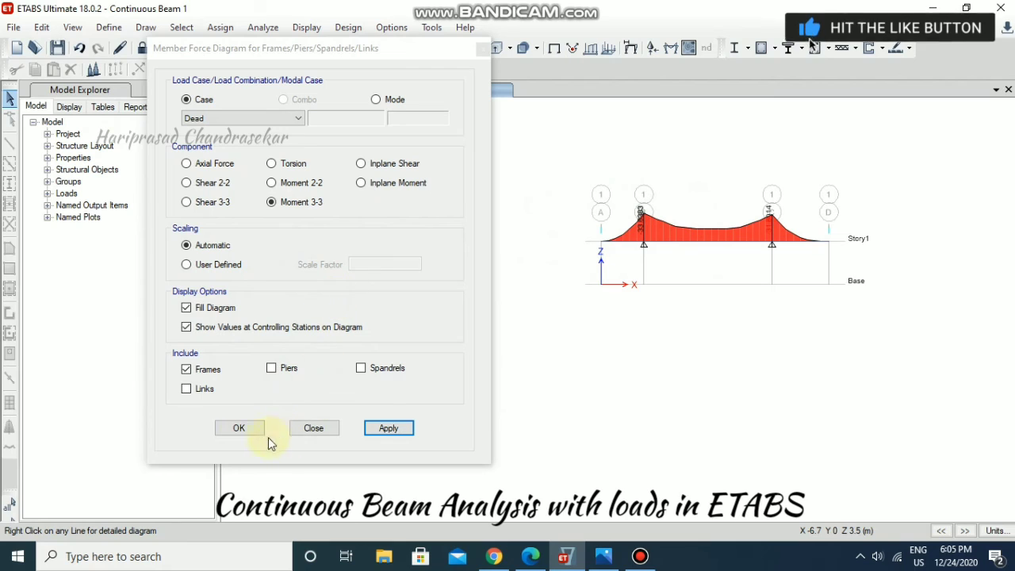
click(237, 428)
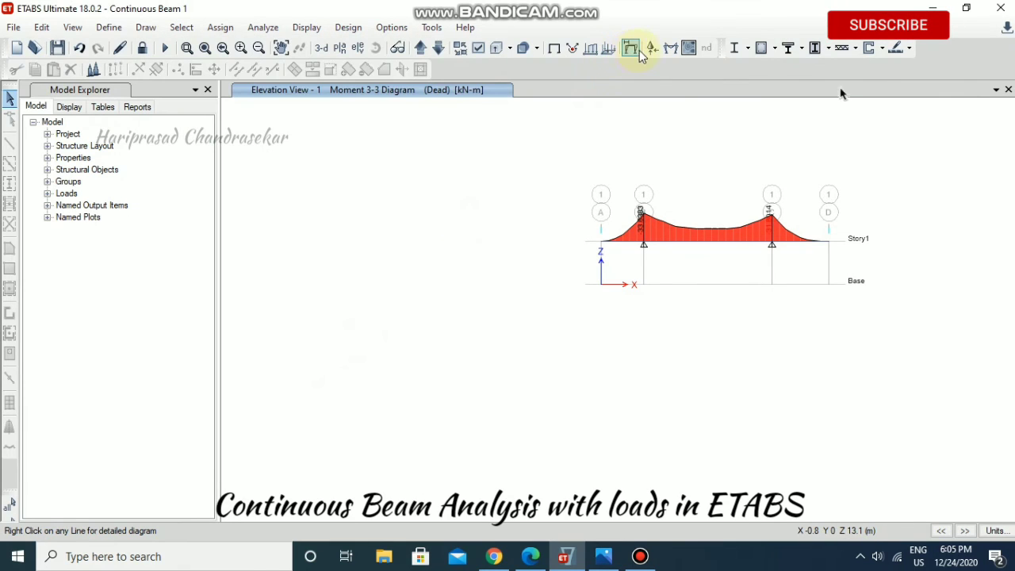
Step: Display the Dead-case support reactions in tabulated form for Fx, Fy, Fz, Mx, My and Mz, and fit the beam to the window
click(650, 48)
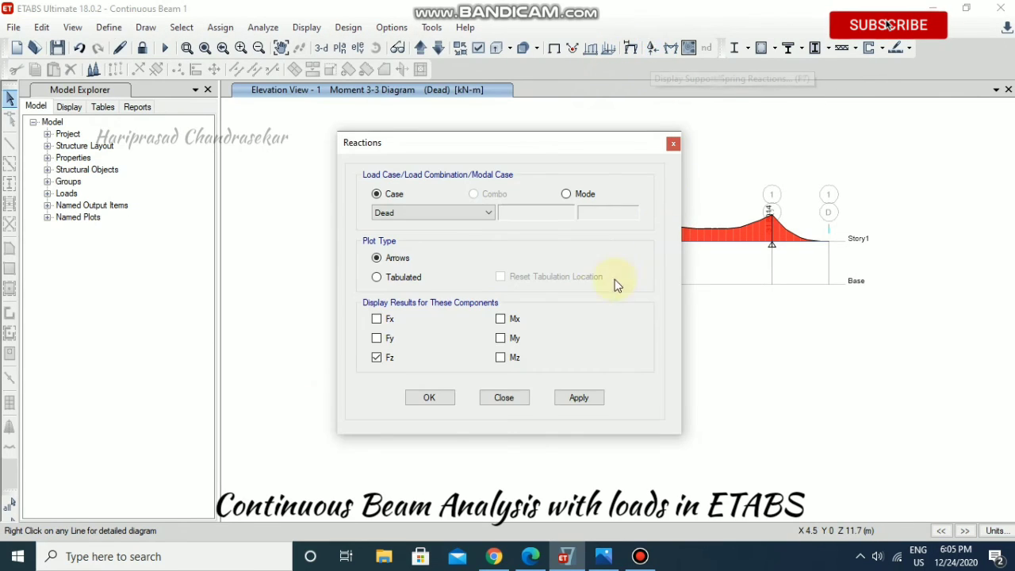
click(386, 279)
click(378, 319)
click(377, 337)
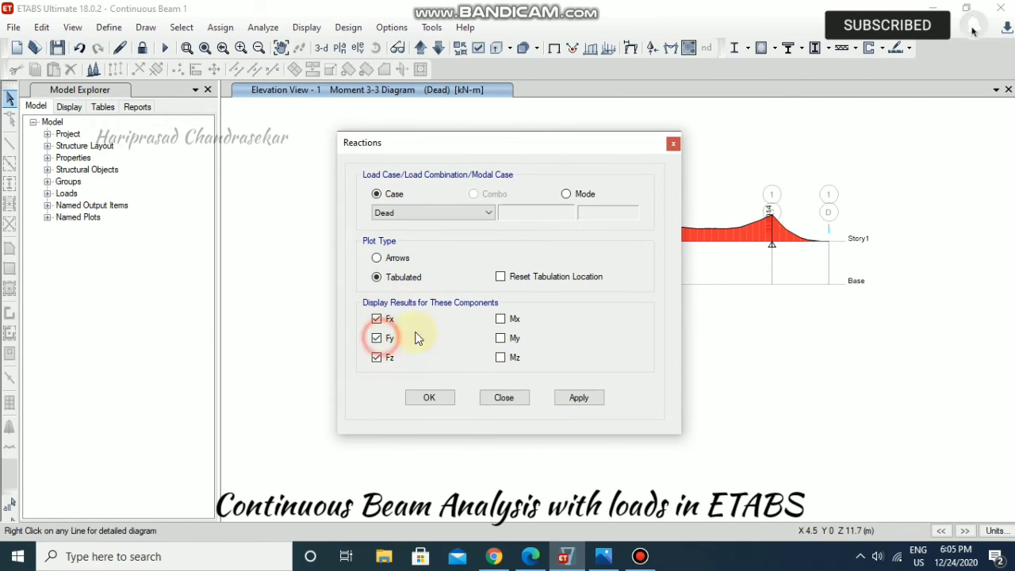
click(500, 319)
click(500, 338)
click(501, 357)
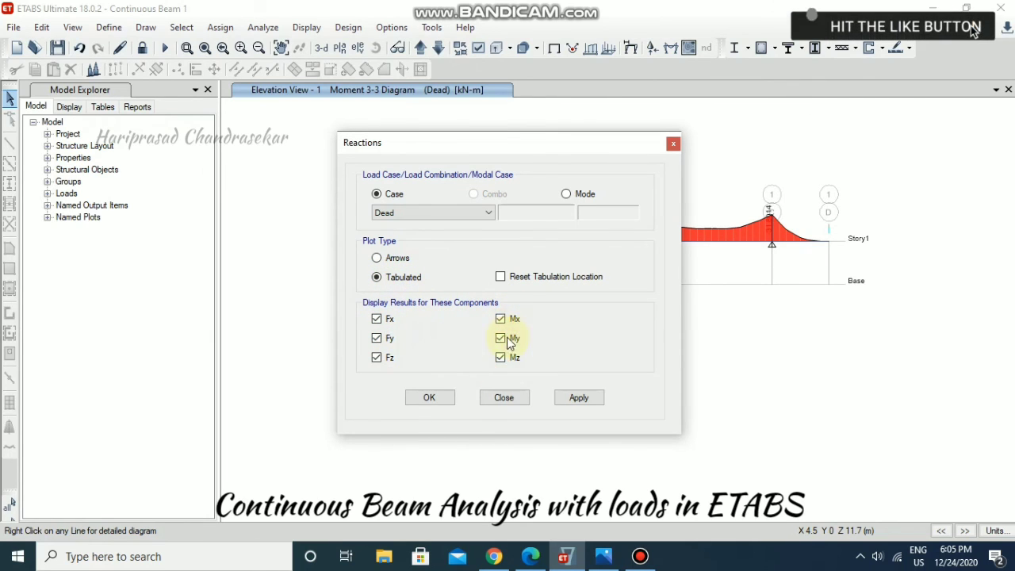
click(578, 398)
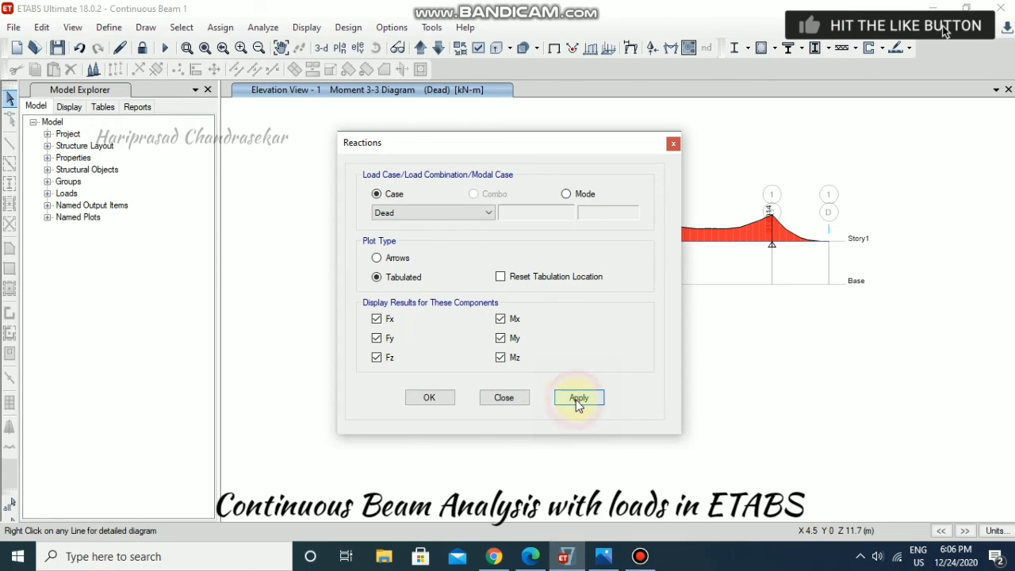
click(430, 399)
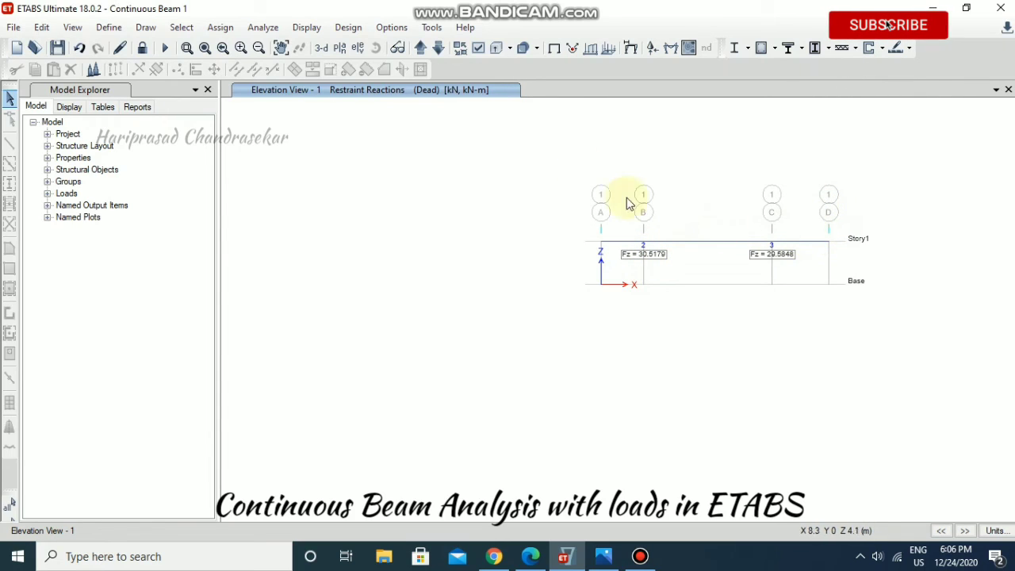
click(205, 49)
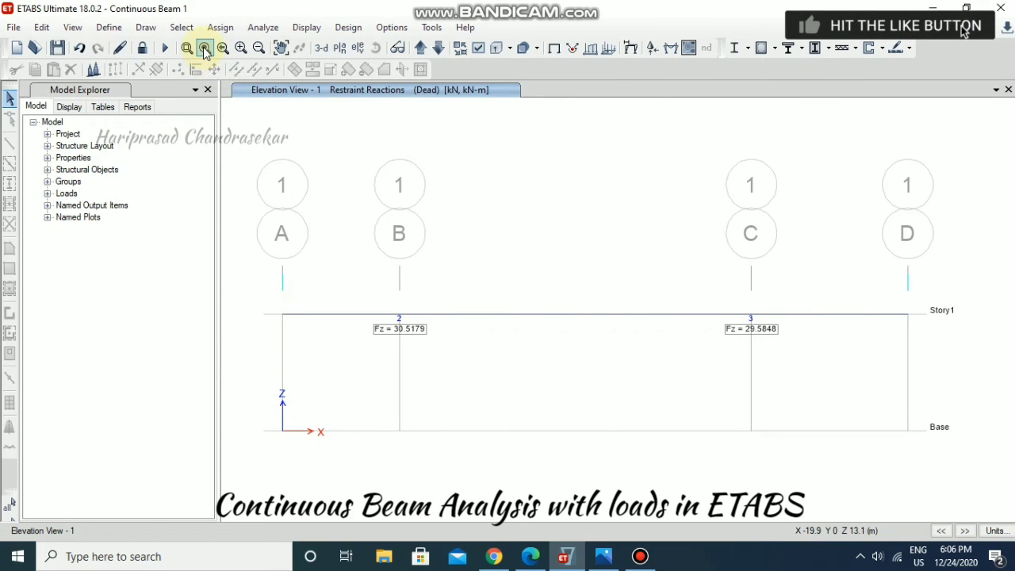
Step: Replace the reactions display with the filled Shear 2-2 diagram for the Dead case, using automatic scaling
click(652, 49)
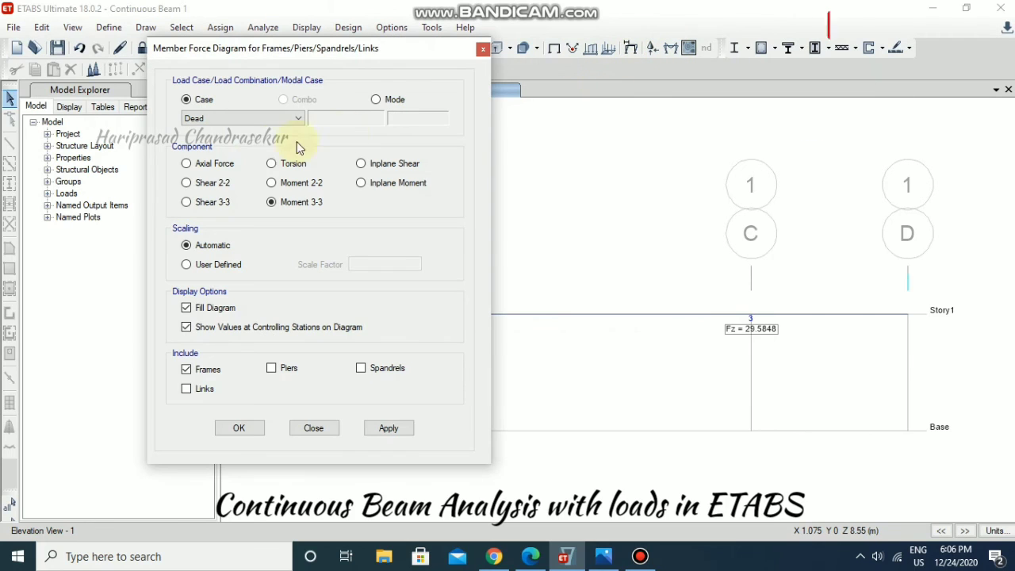
click(187, 182)
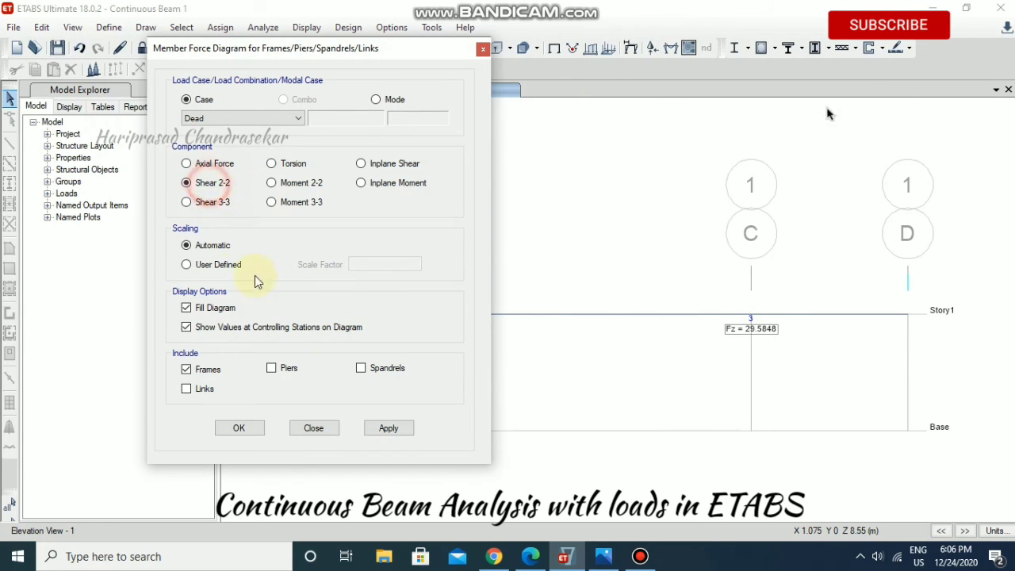
click(403, 435)
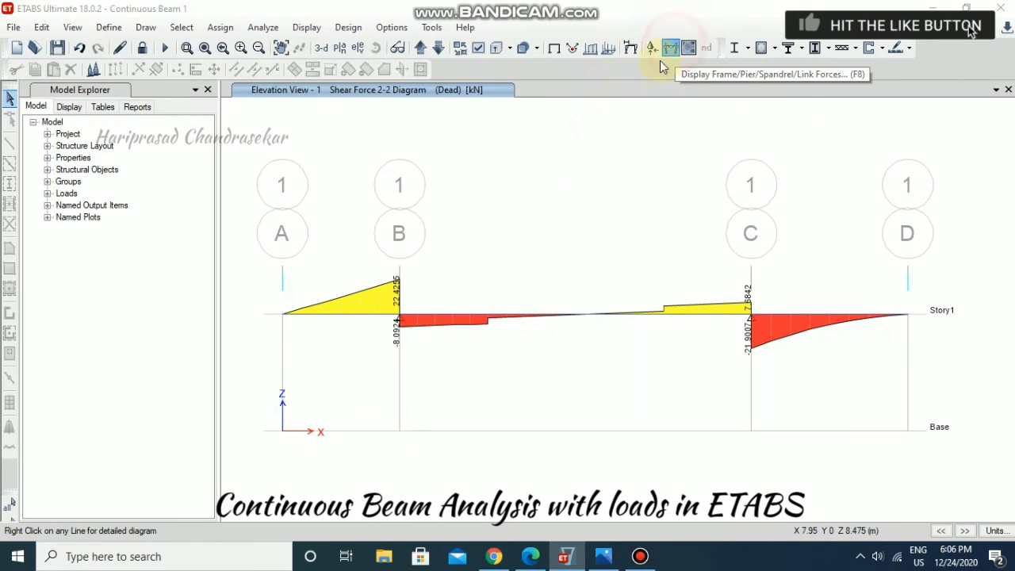
Step: Change the member force display to the automatically scaled Moment 3-3 diagram for the Dead case
click(633, 49)
click(282, 204)
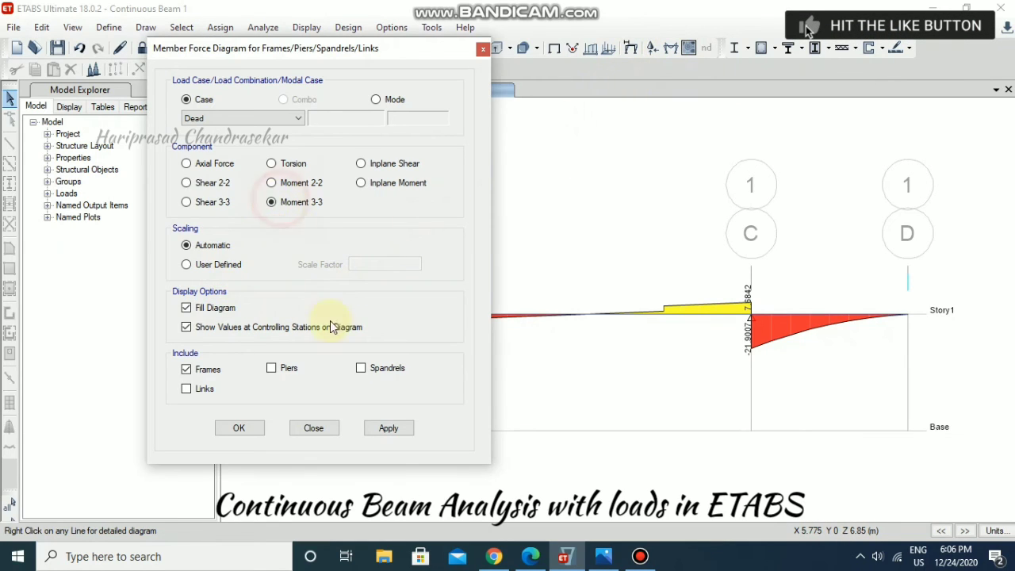
click(388, 428)
click(247, 428)
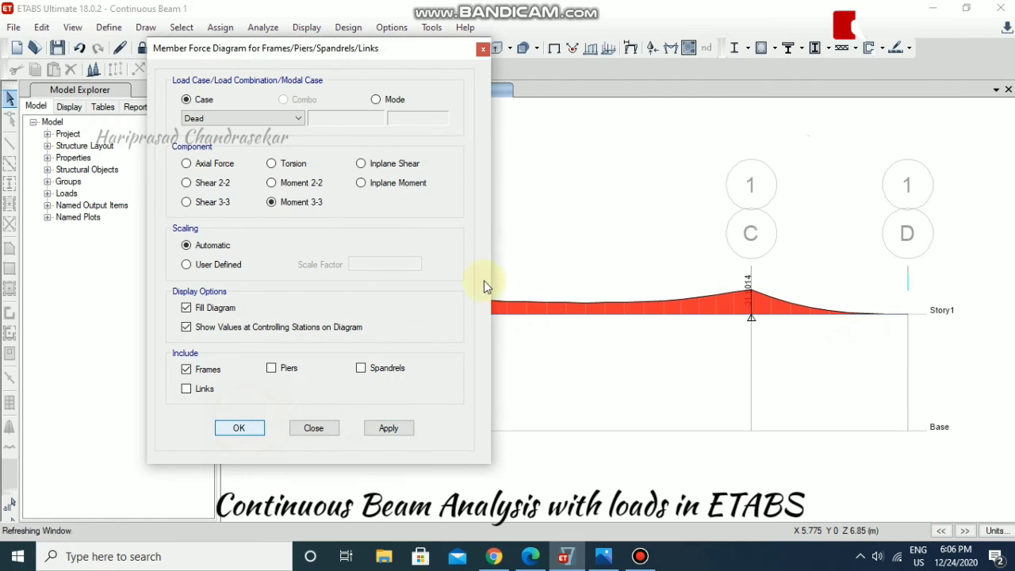